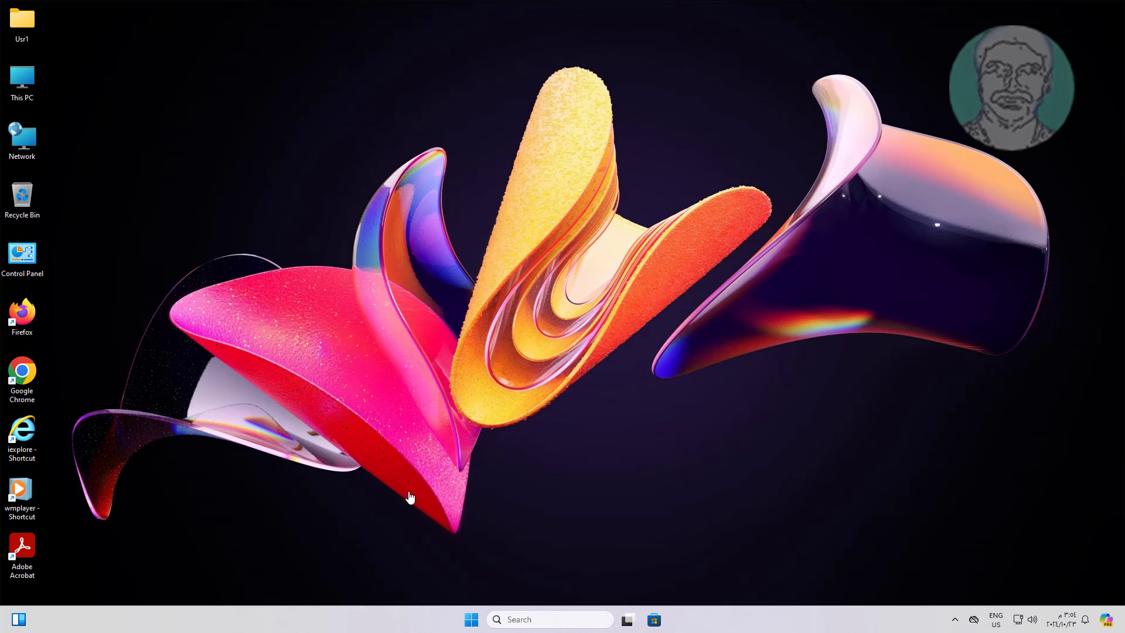
Check the Trusted sites list in Internet Options, confirm it is empty, and close without changes
click(544, 620)
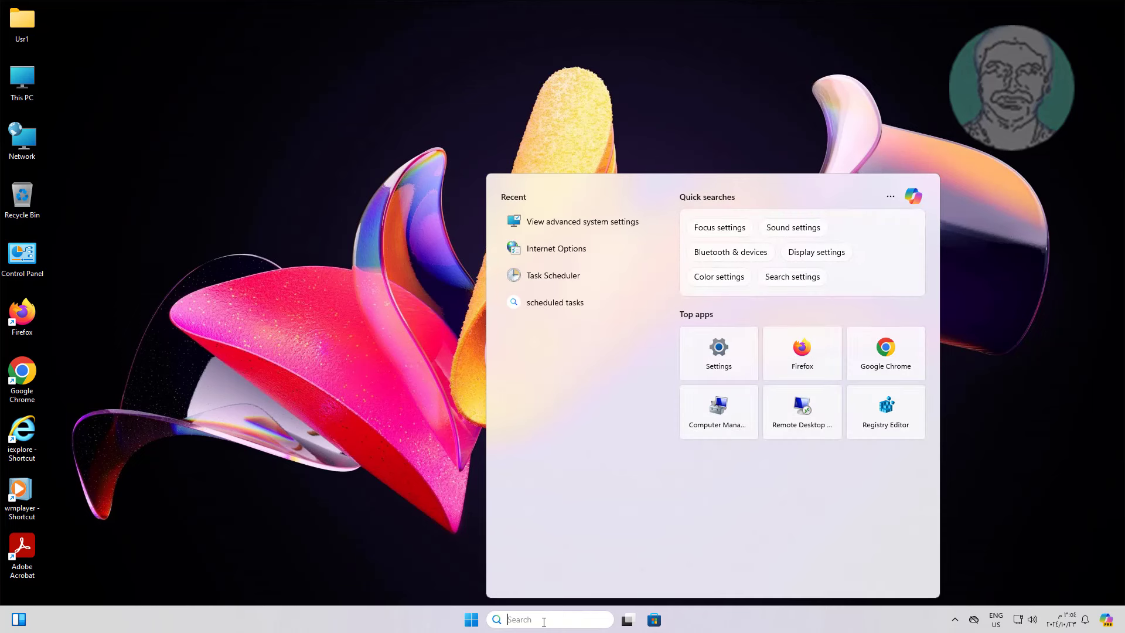
text(internet )
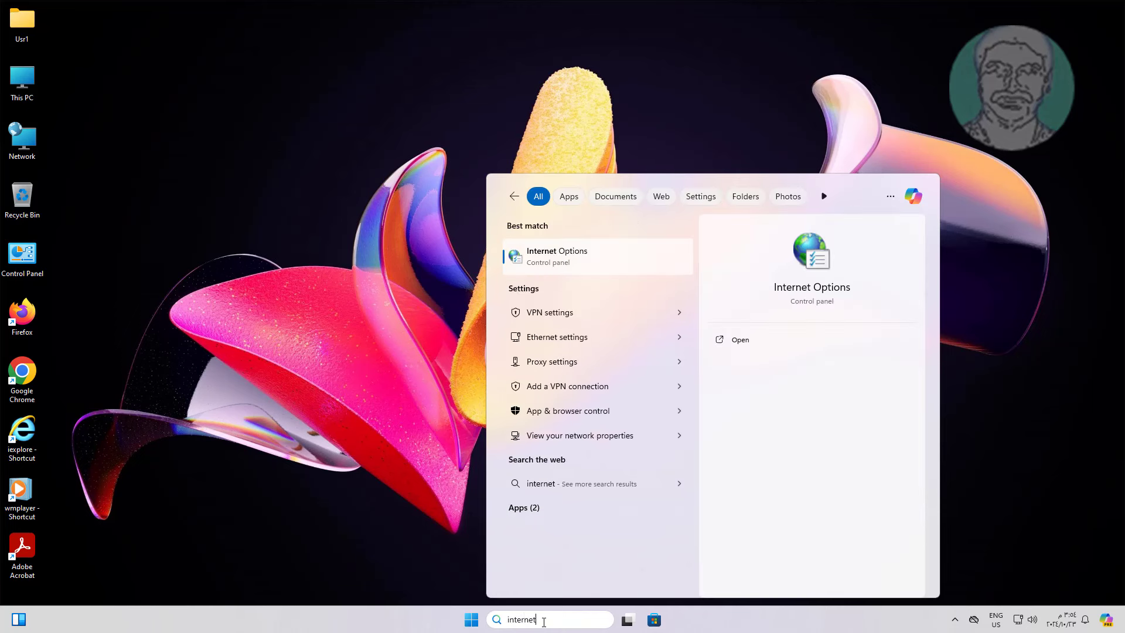
text(options)
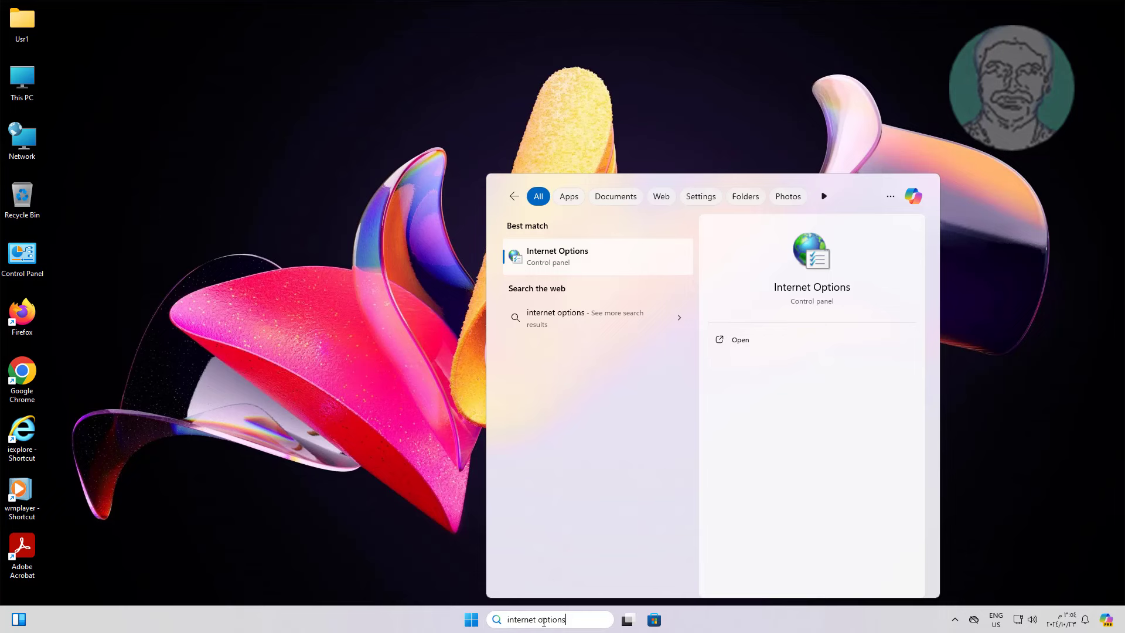
click(546, 258)
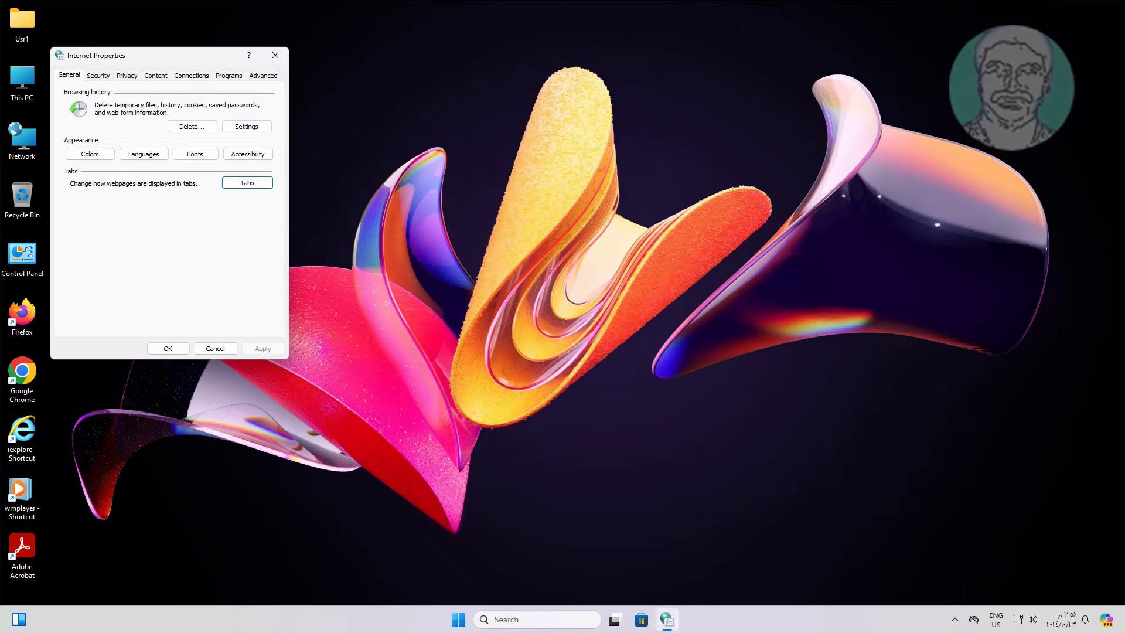
drag(156, 52, 419, 52)
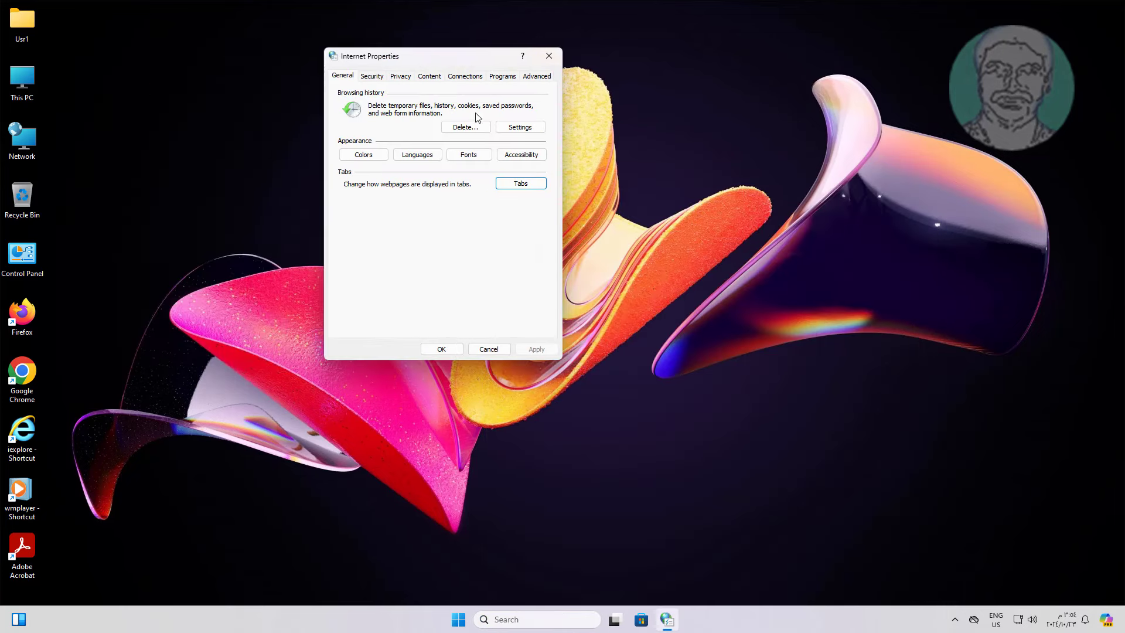
click(373, 77)
click(449, 127)
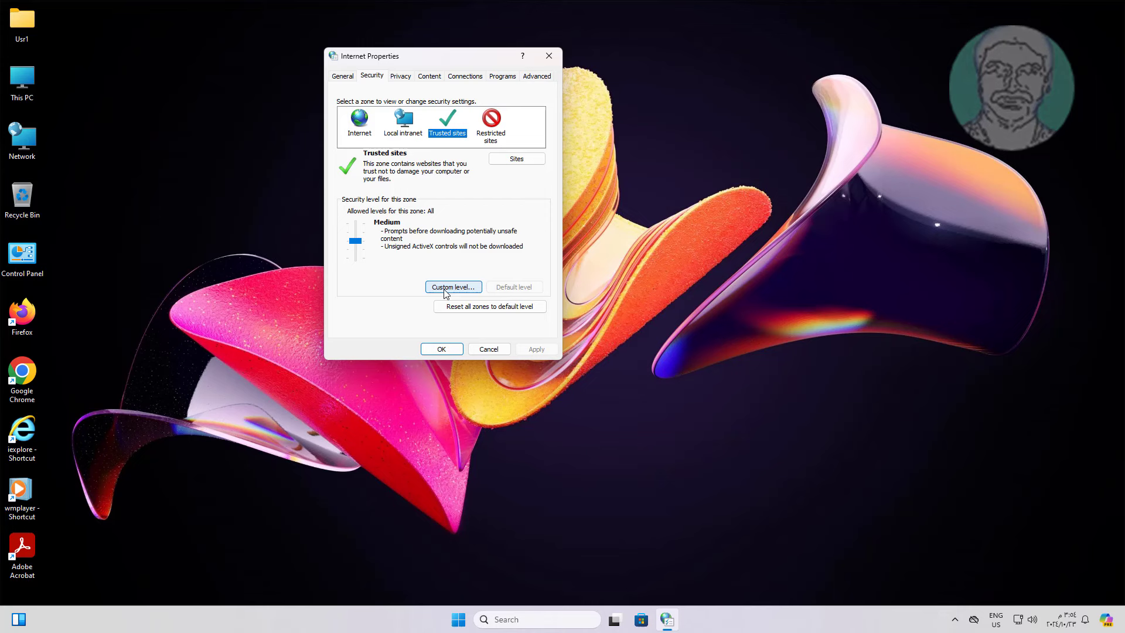
click(517, 159)
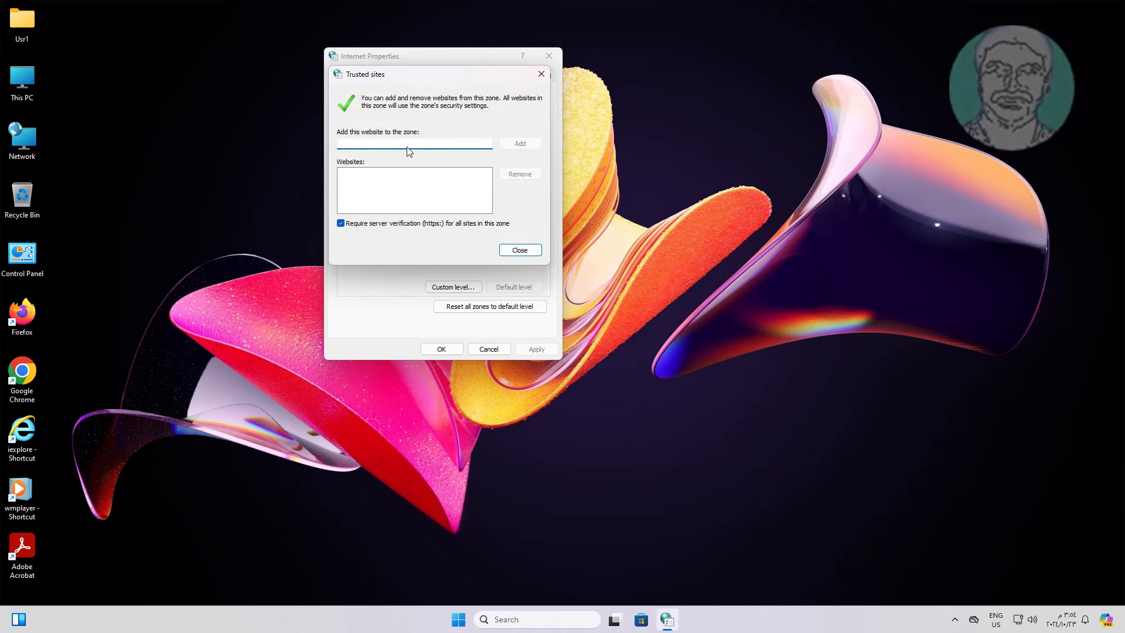
click(520, 250)
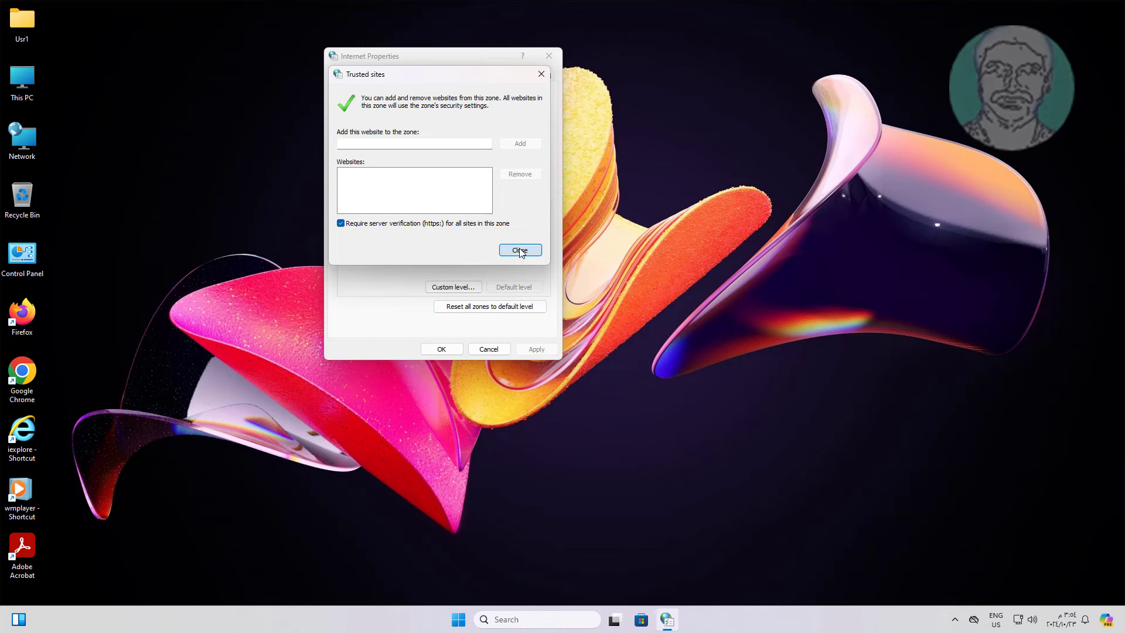
click(520, 251)
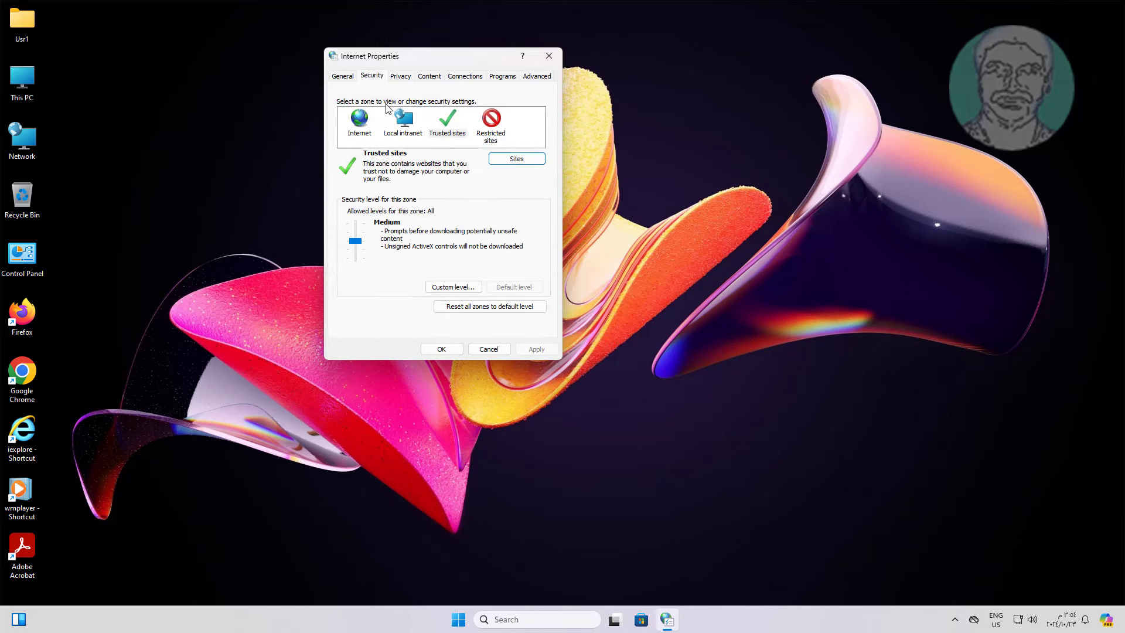
click(442, 350)
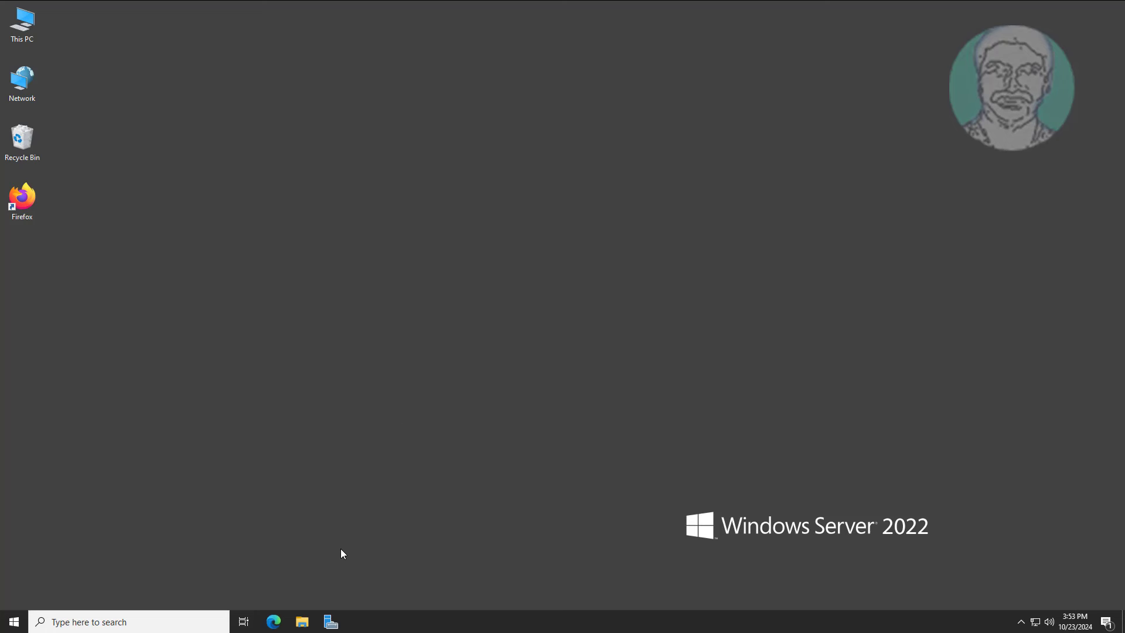
From Server Manager, view User Accounts in Active Directory Users and Computers, then close it
click(331, 622)
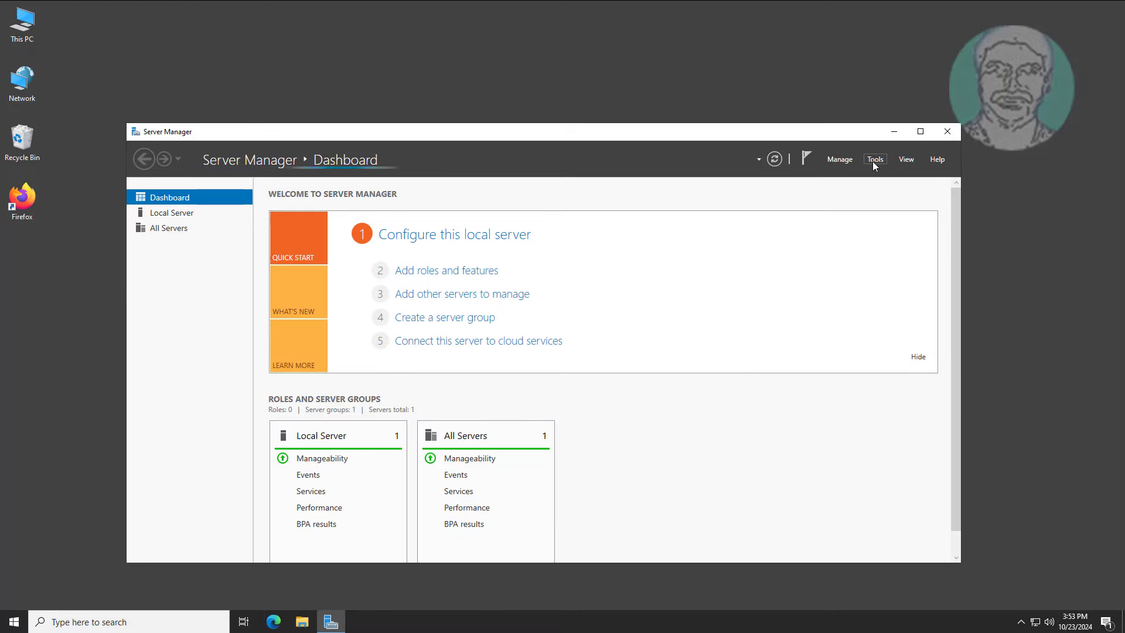
click(873, 161)
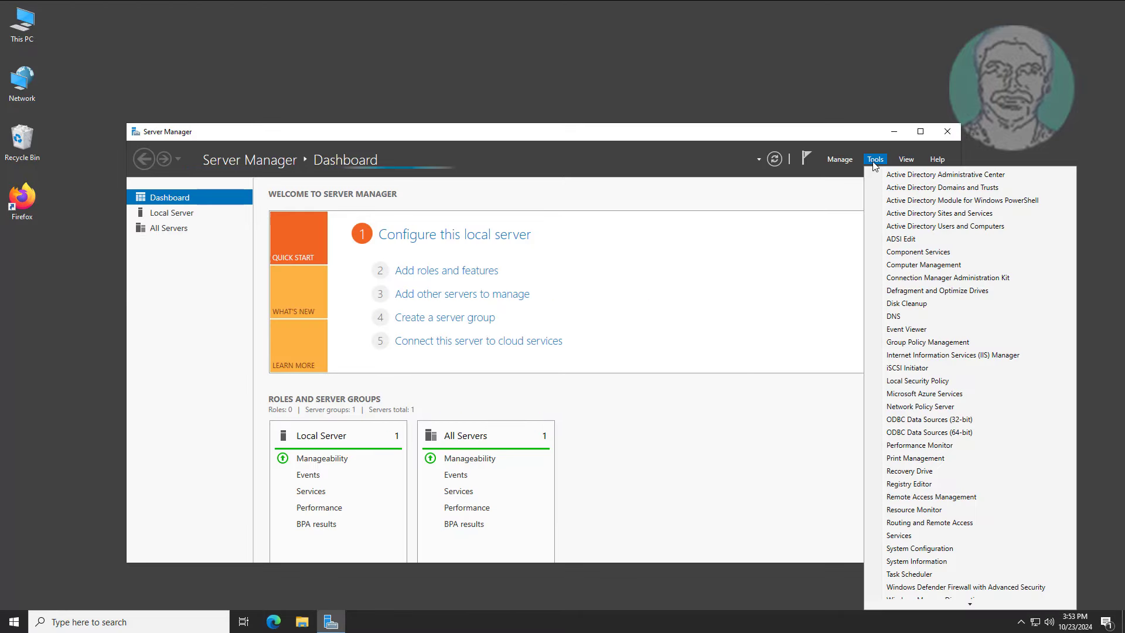
click(945, 226)
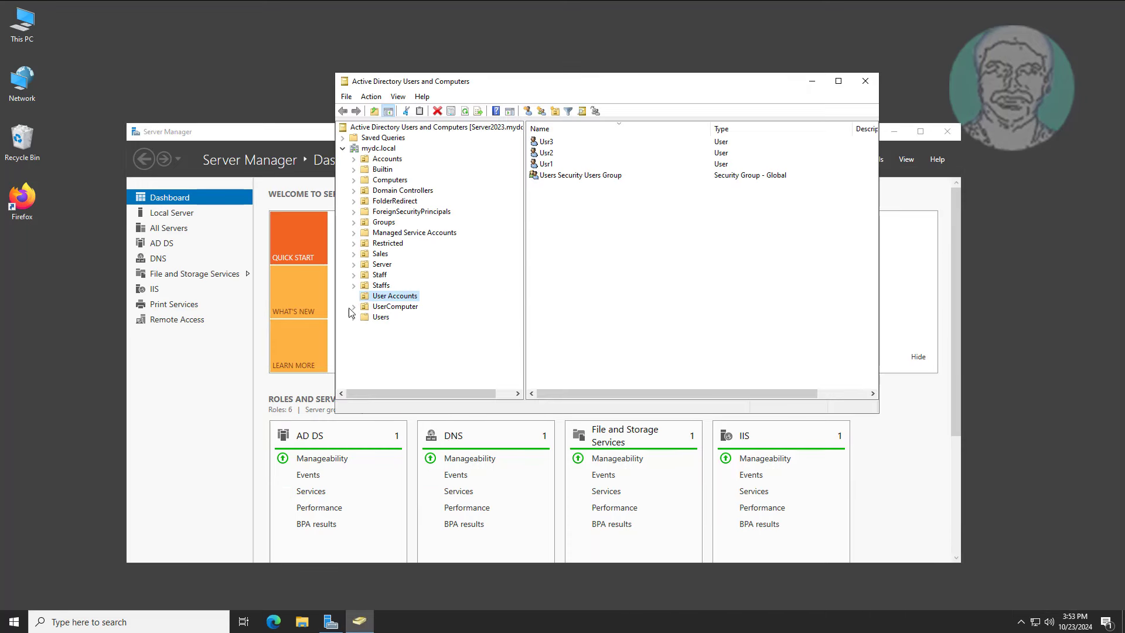
click(393, 296)
click(866, 82)
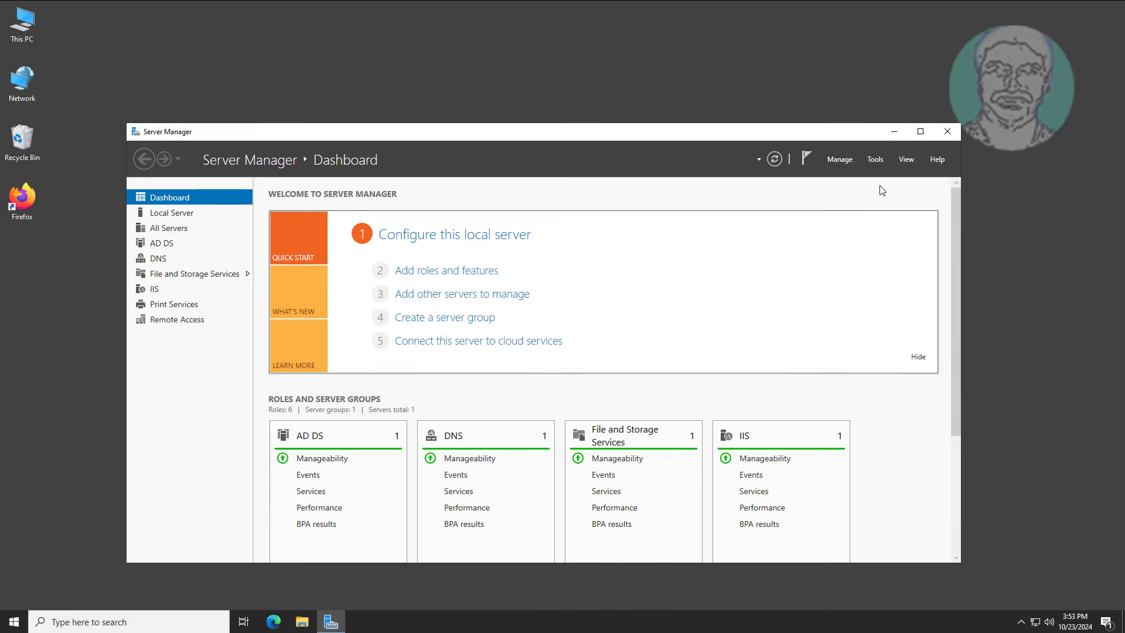
In Group Policy Management, create and link the GPO 'Add Trusted Websites' on User Accounts
click(877, 160)
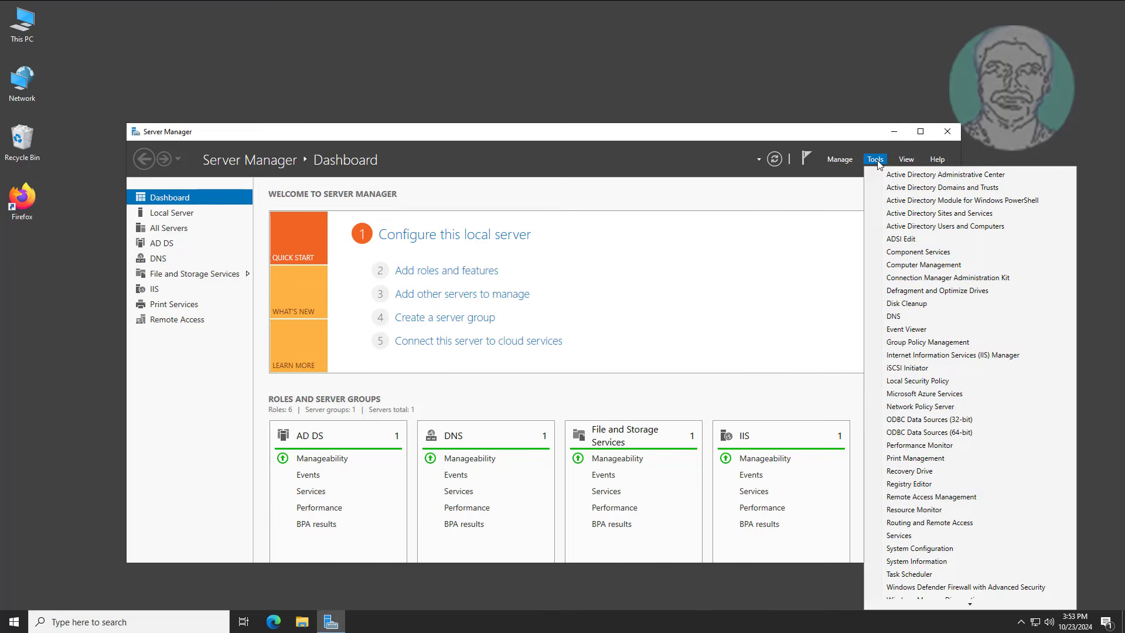
click(907, 328)
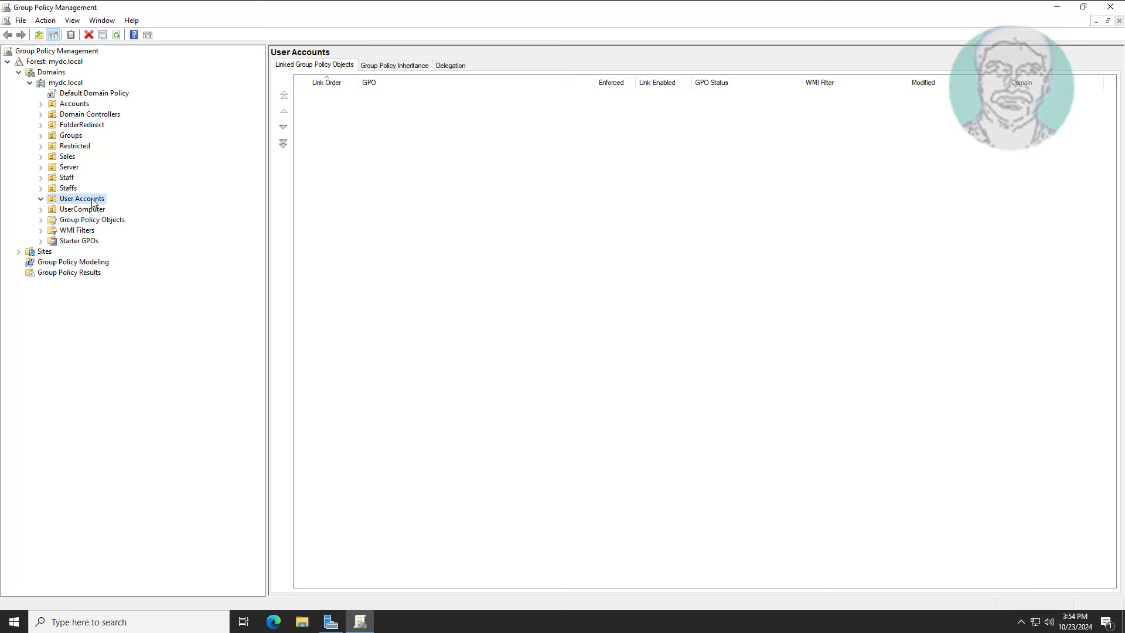
right_click(93, 202)
click(140, 204)
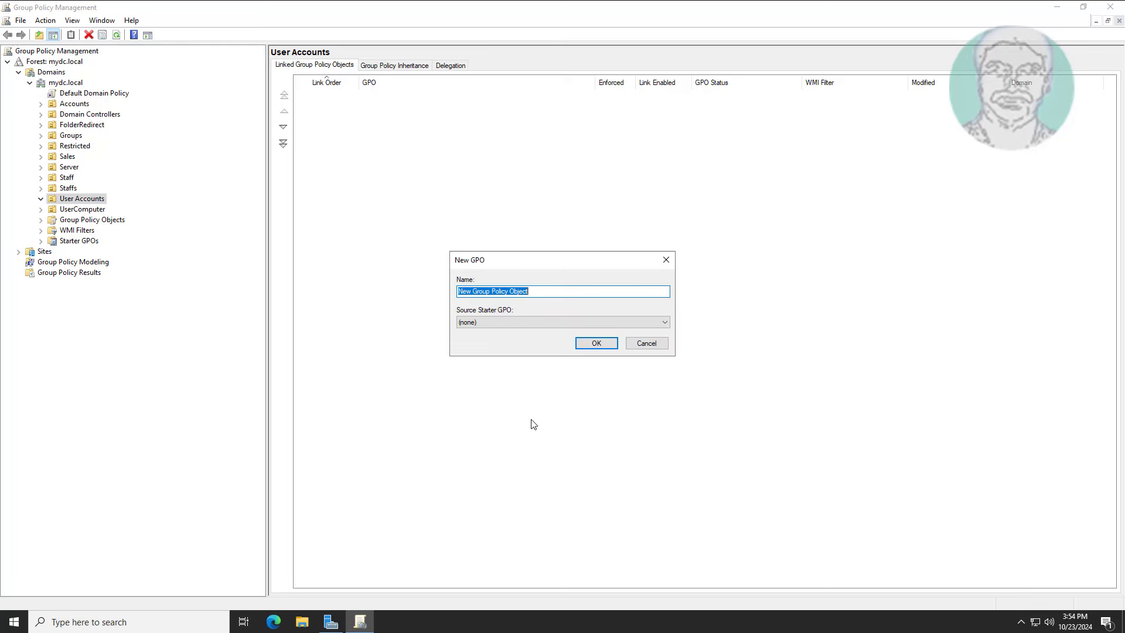
text(Add T)
text(rusted Websites)
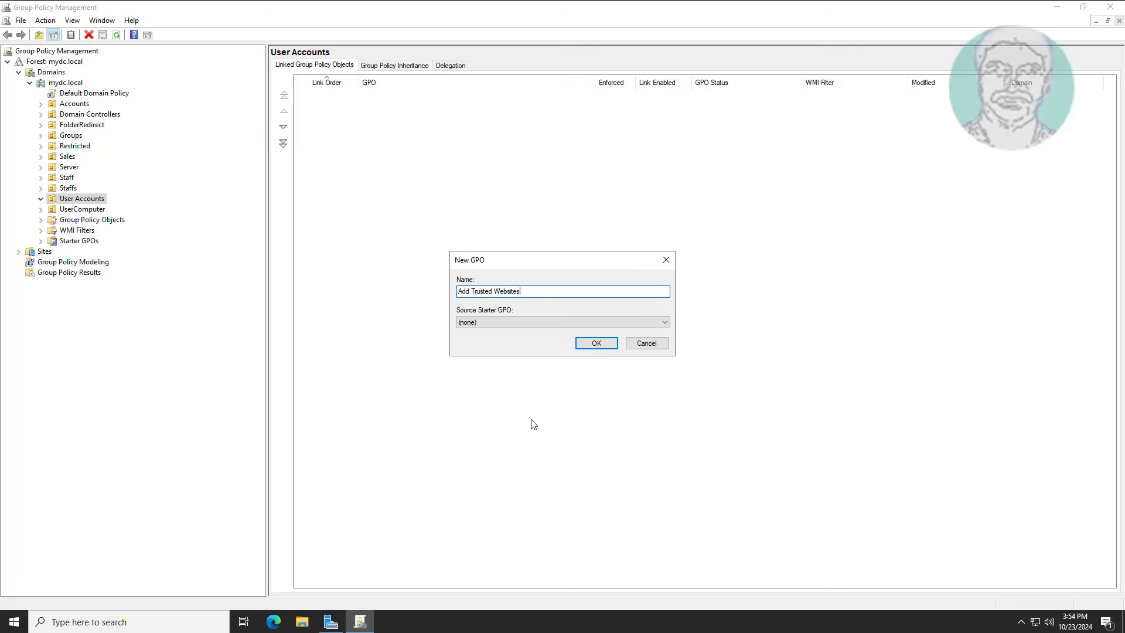
click(587, 344)
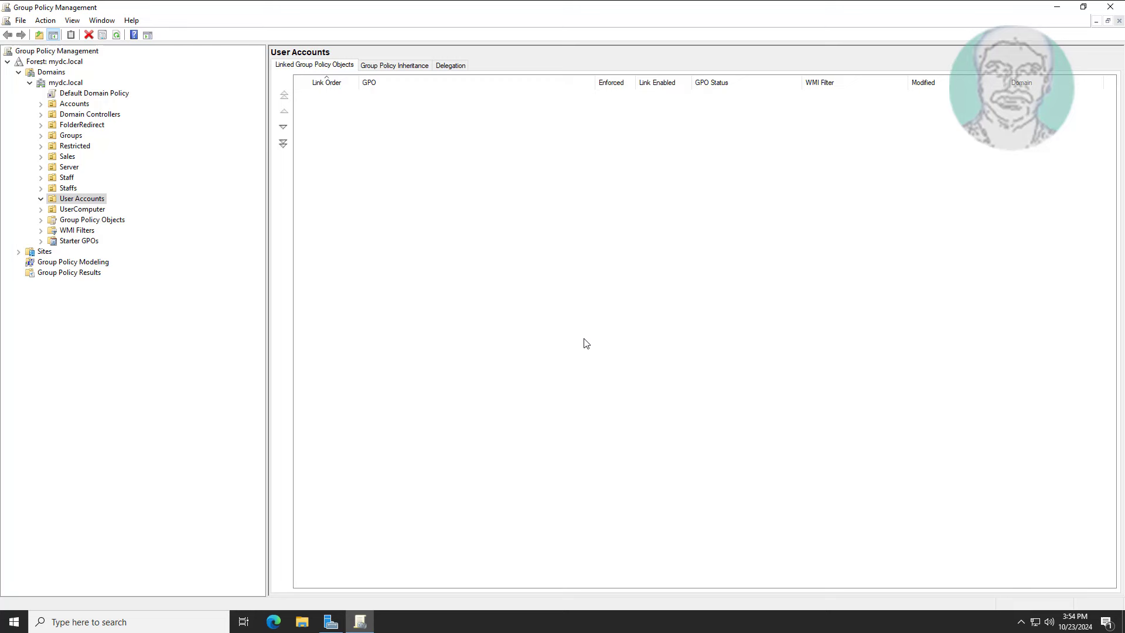
Edit the Add Trusted Websites GPO in a maximized editor with a wider tree pane
click(132, 212)
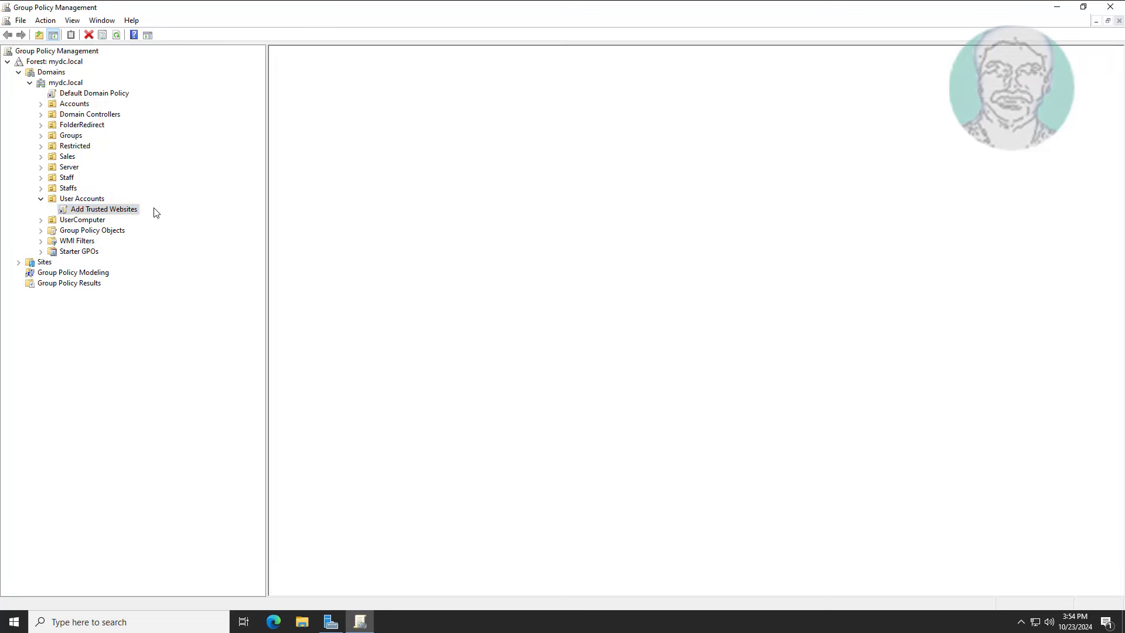
right_click(139, 211)
click(163, 214)
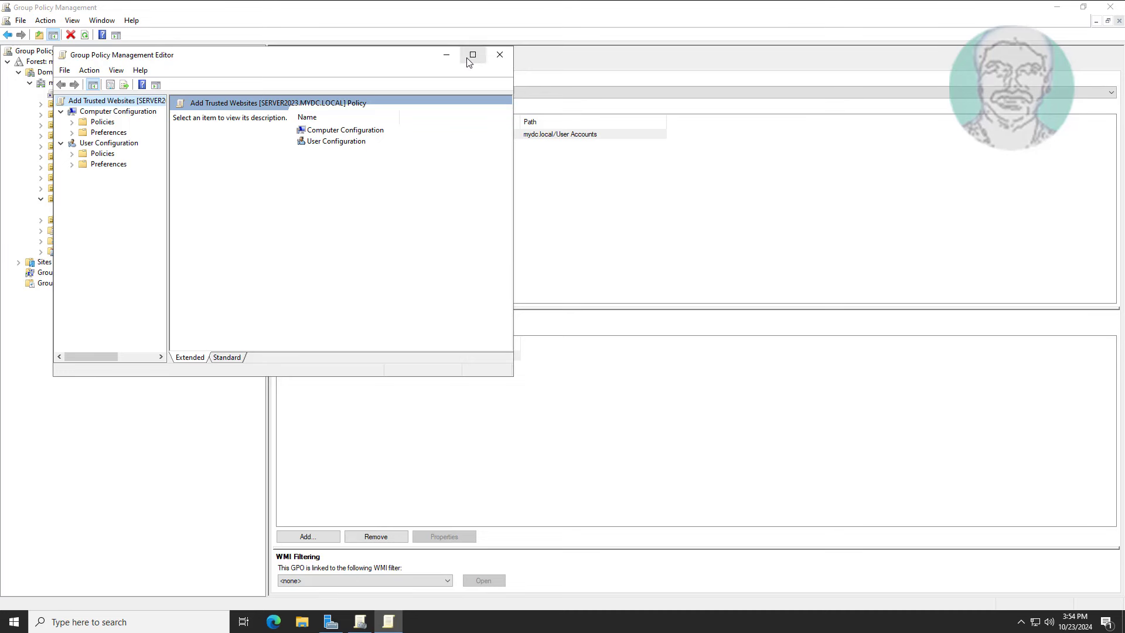
click(472, 55)
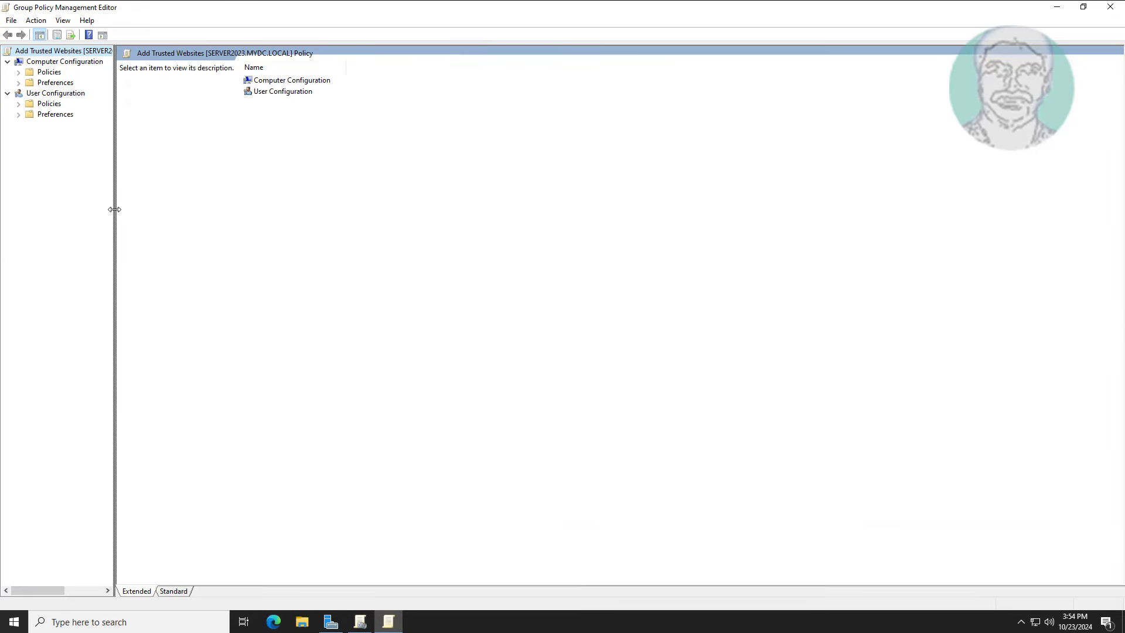
drag(114, 209, 208, 216)
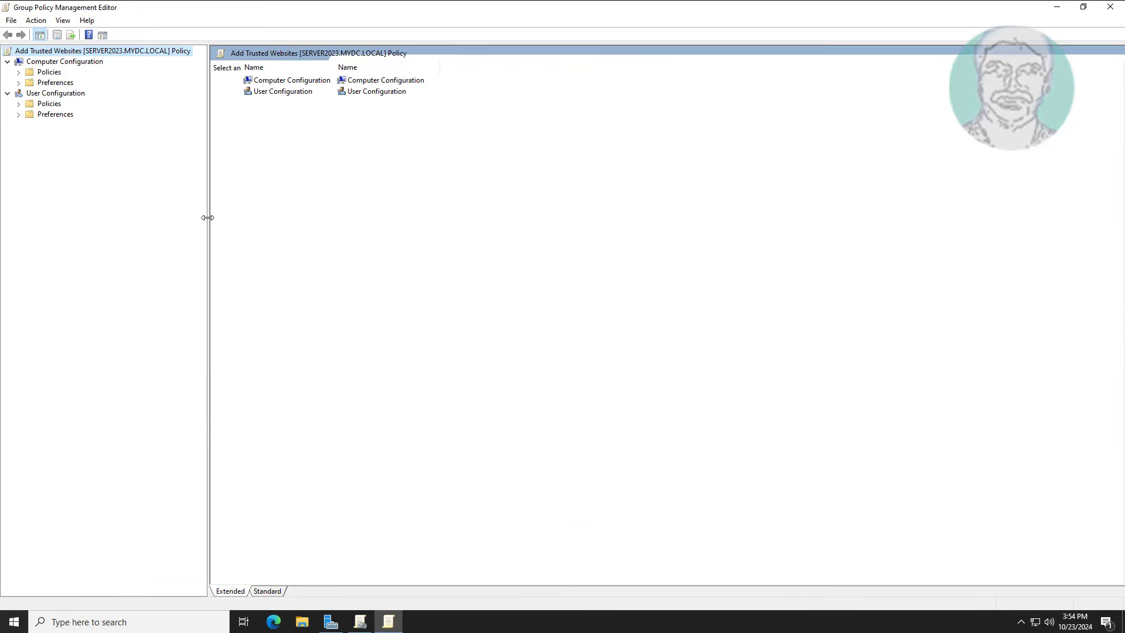
Expand User Configuration > Policies > Administrative Templates > Windows Components
click(54, 115)
click(46, 104)
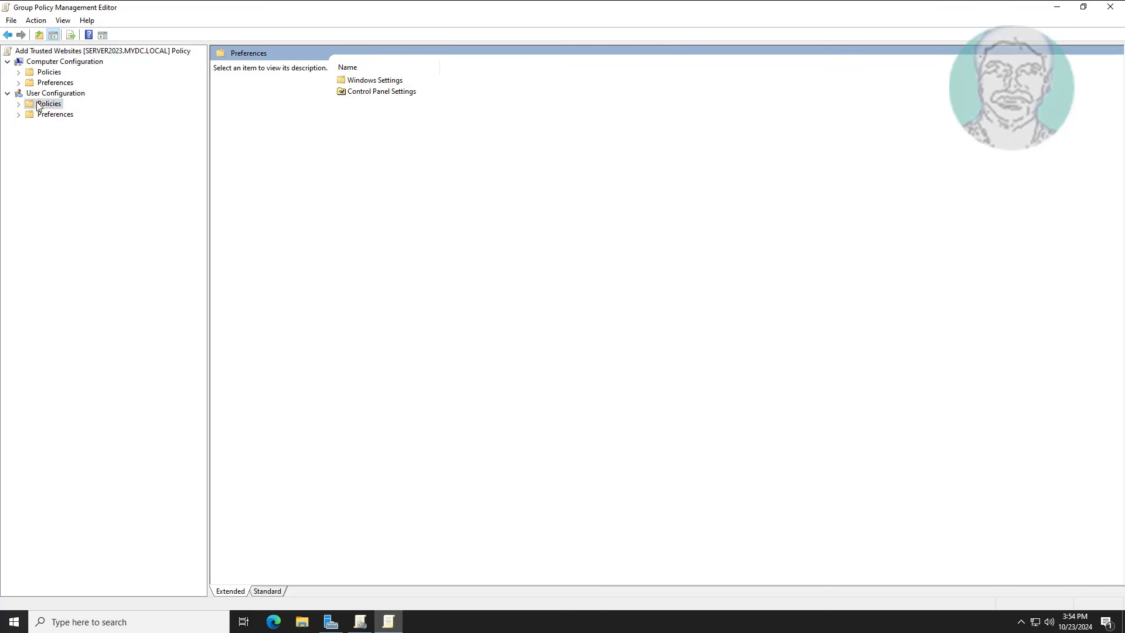
click(18, 104)
click(113, 136)
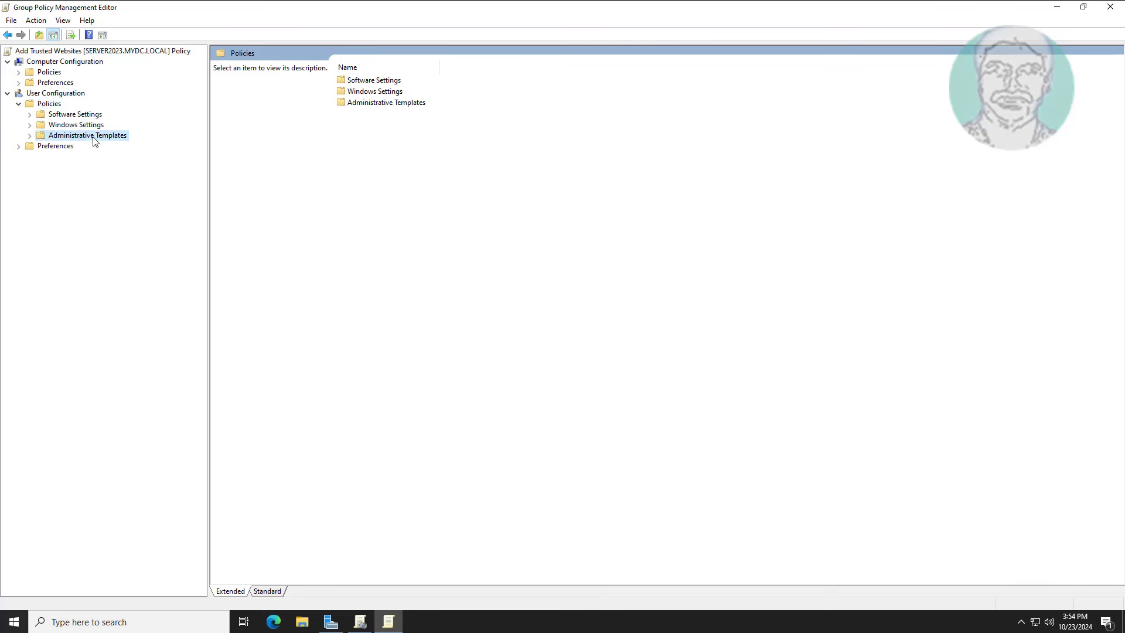
click(29, 136)
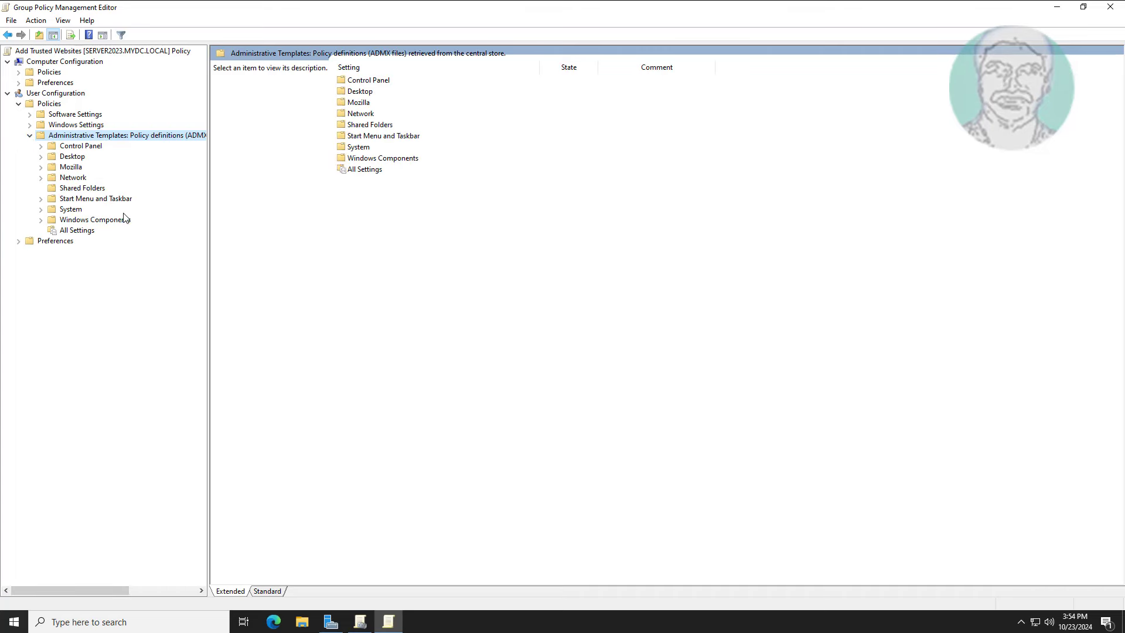
click(104, 221)
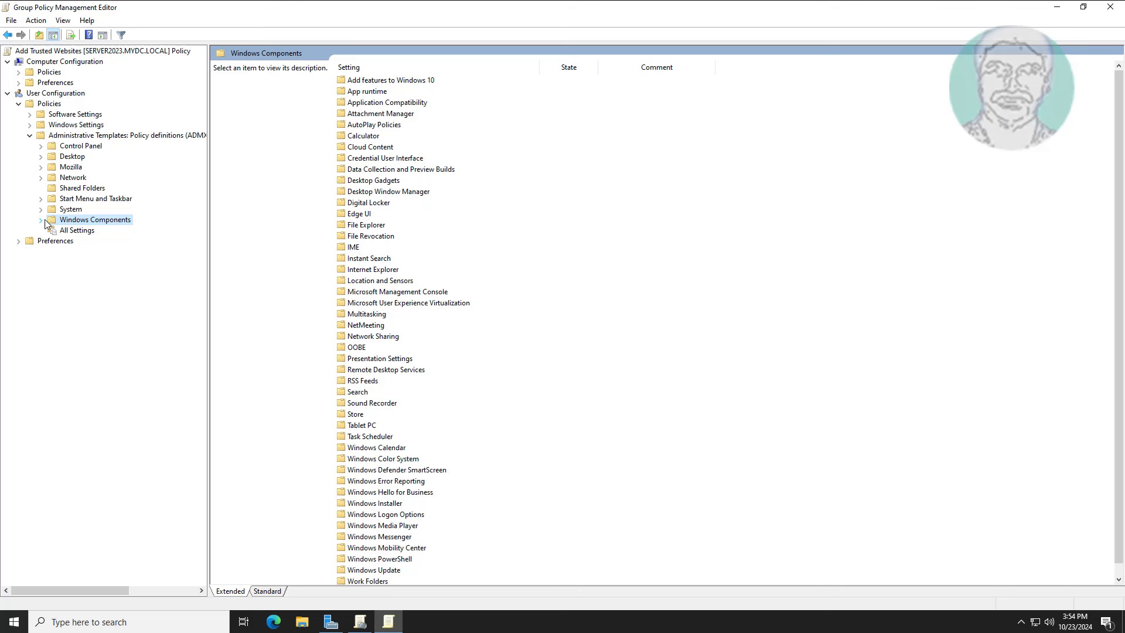
click(43, 220)
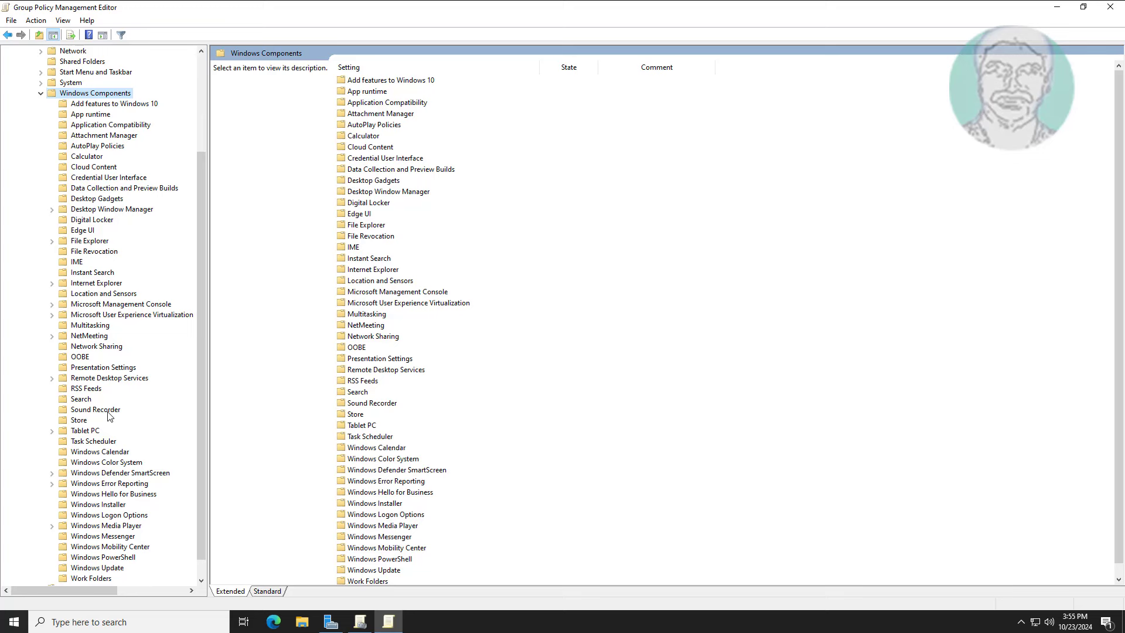
Drill into Internet Explorer > Internet Control Panel and select Security Page
click(98, 284)
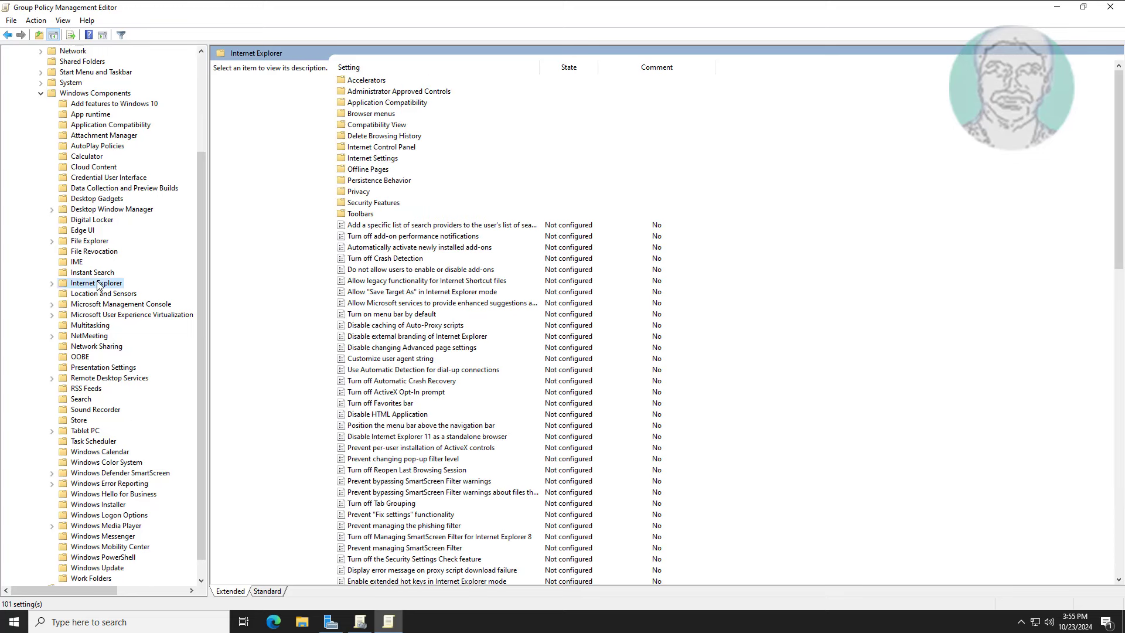
click(52, 283)
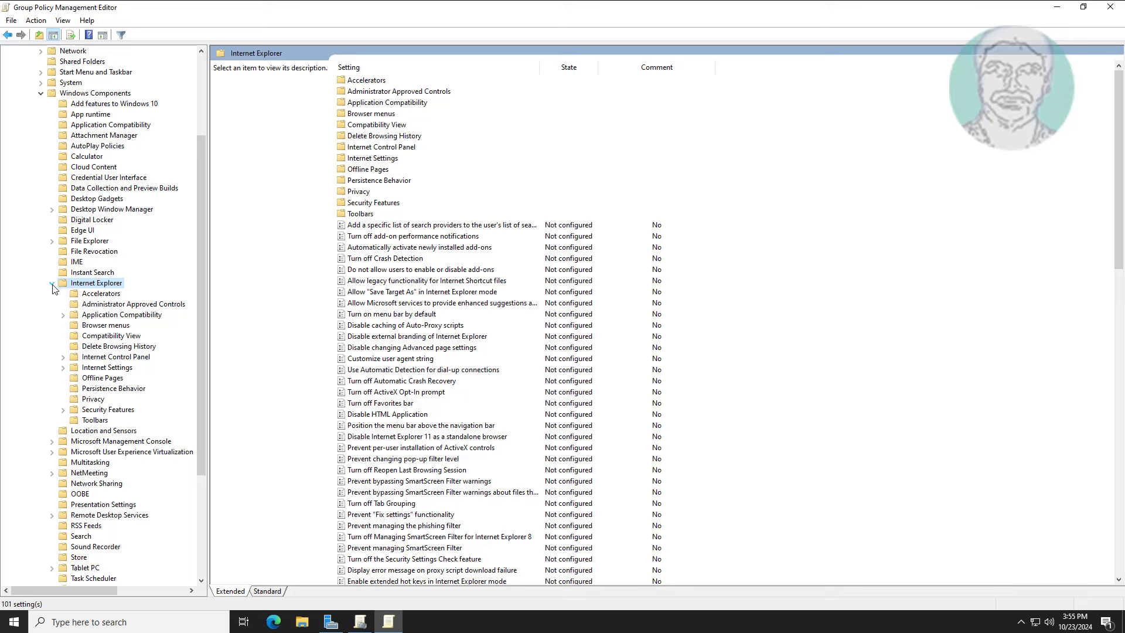
click(119, 358)
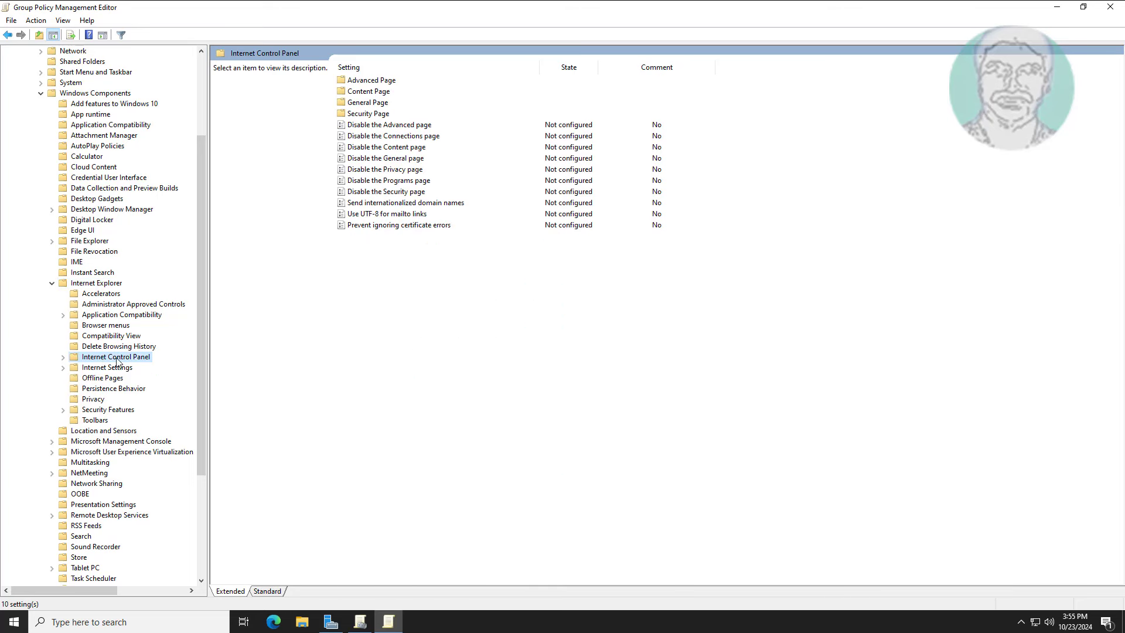
click(64, 357)
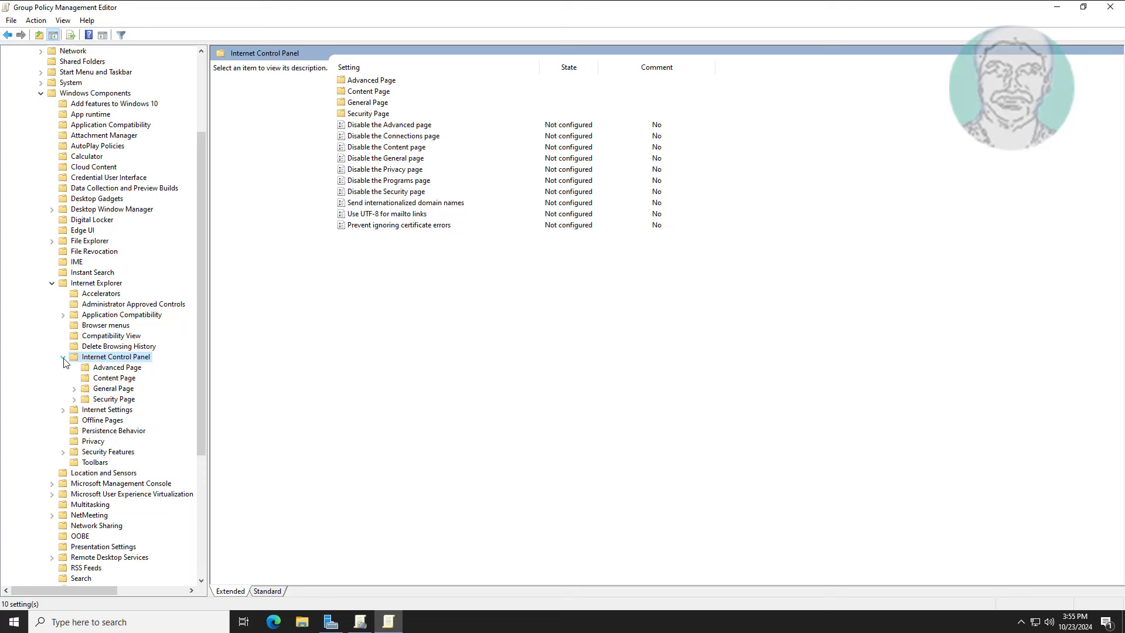
click(120, 400)
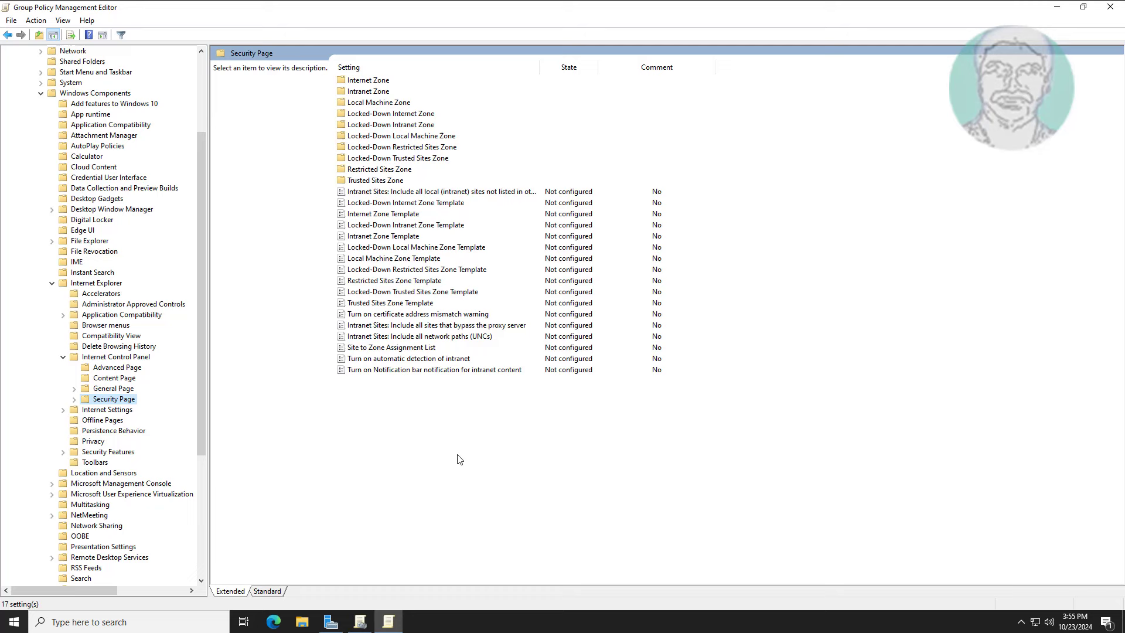
Enable the Site to Zone Assignment List policy and open its zone assignments list
click(376, 350)
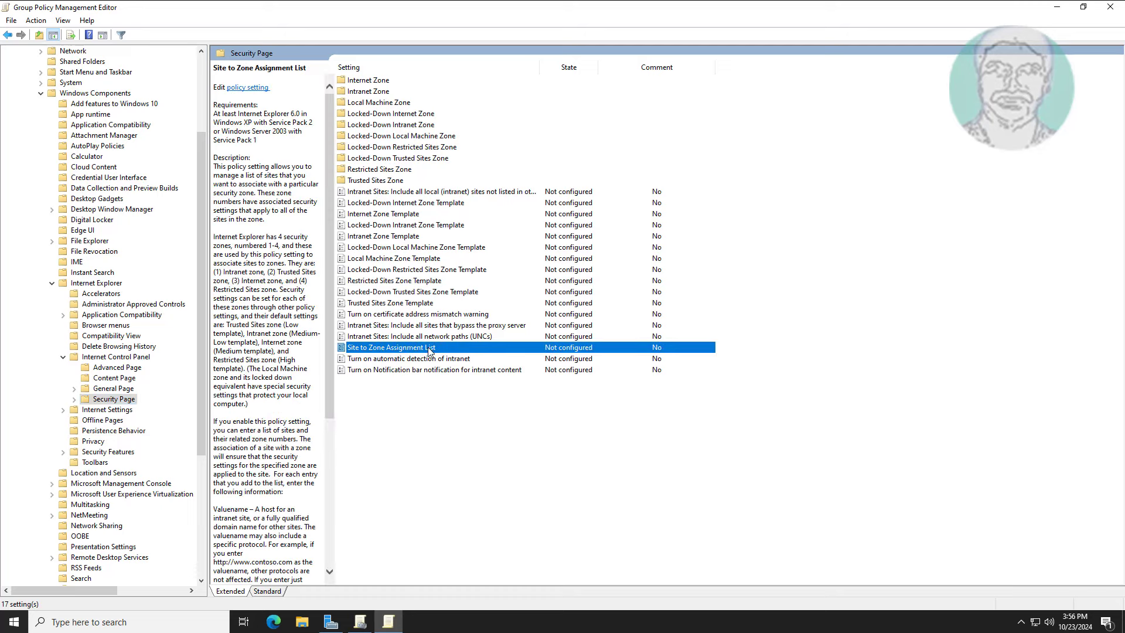
double_click(466, 349)
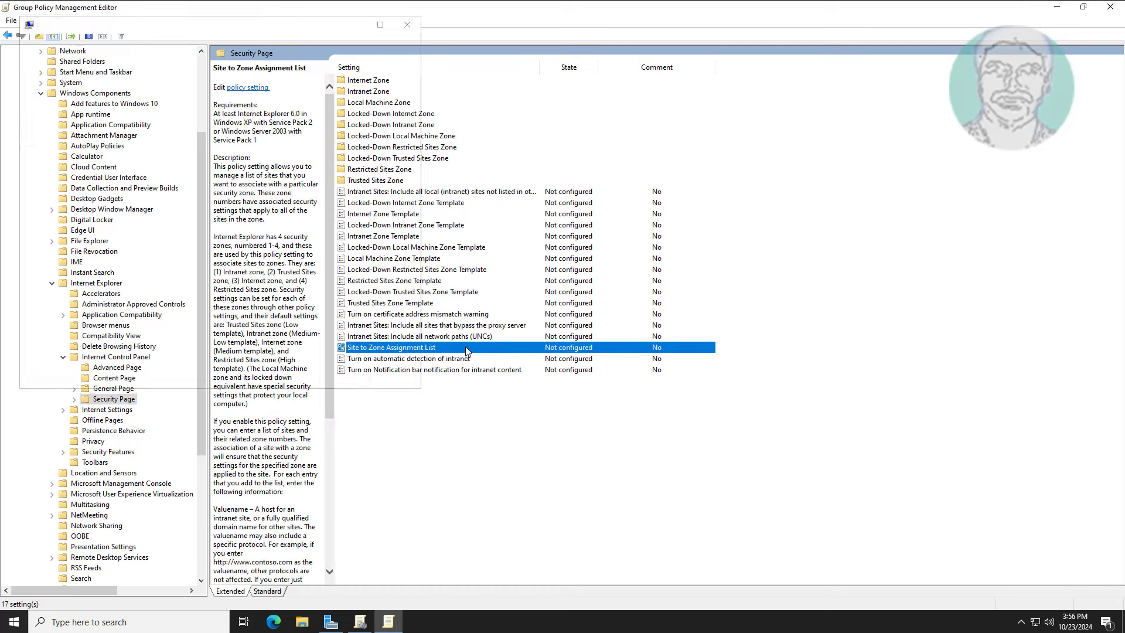
click(39, 92)
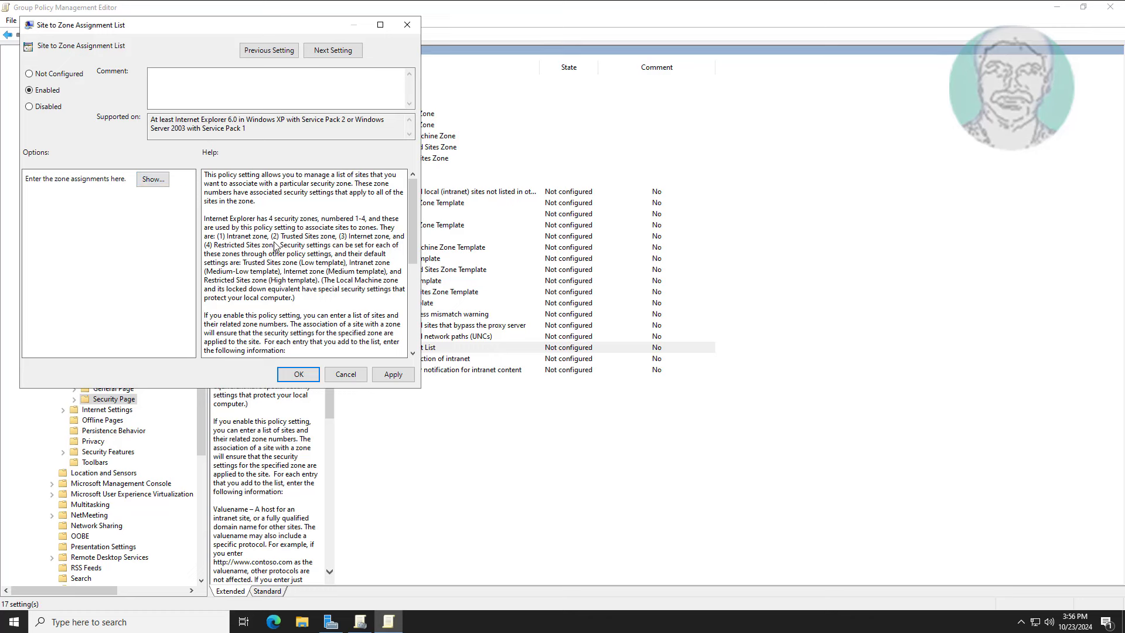
click(153, 180)
mouse_move(175, 40)
mouse_down()
mouse_move(268, 72)
mouse_move(476, 91)
mouse_up()
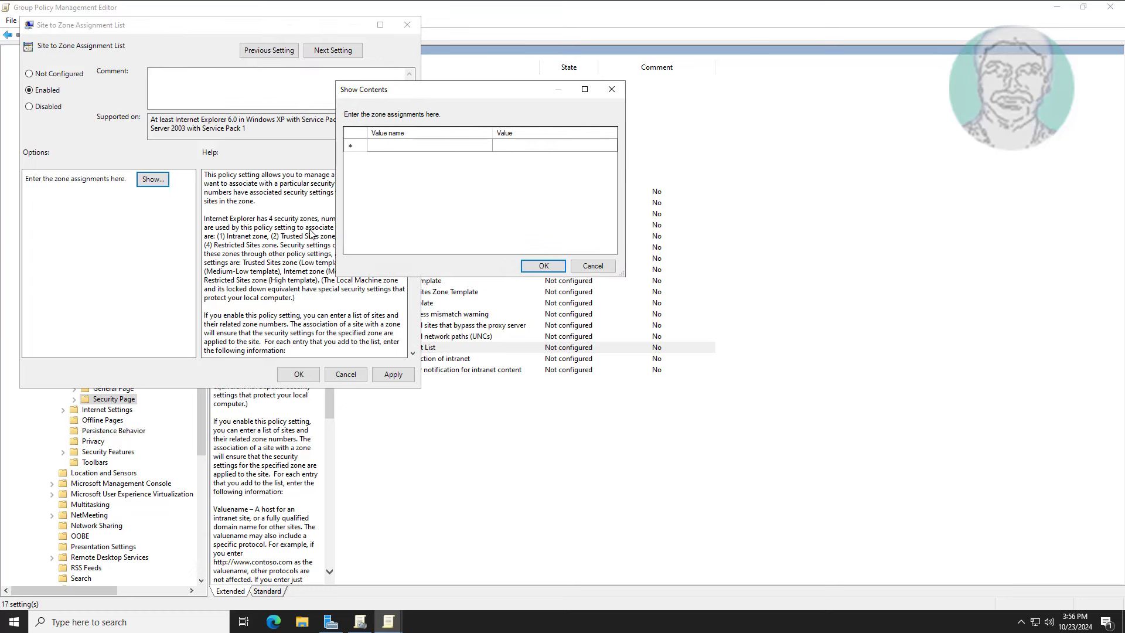
drag(408, 91, 487, 93)
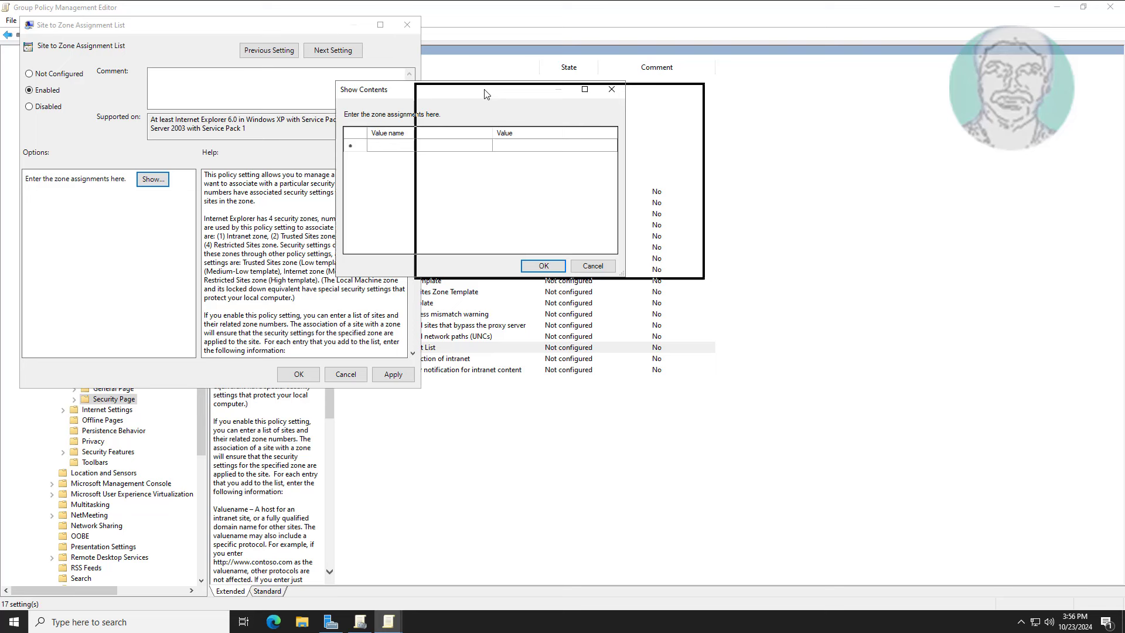
click(469, 148)
click(461, 150)
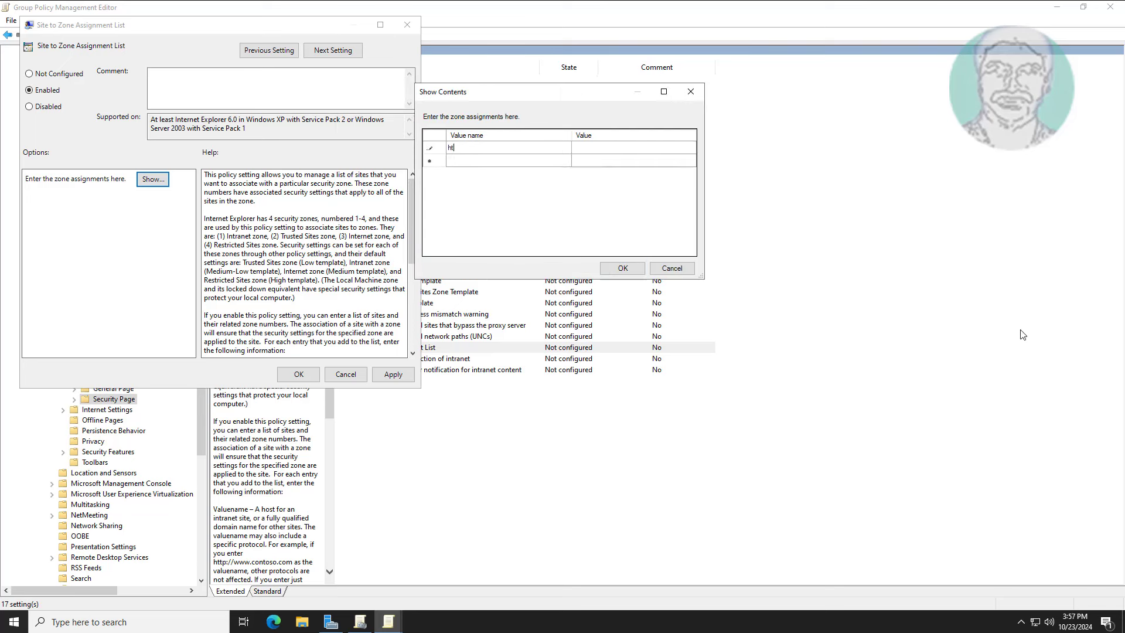
text(p://microsoft.)
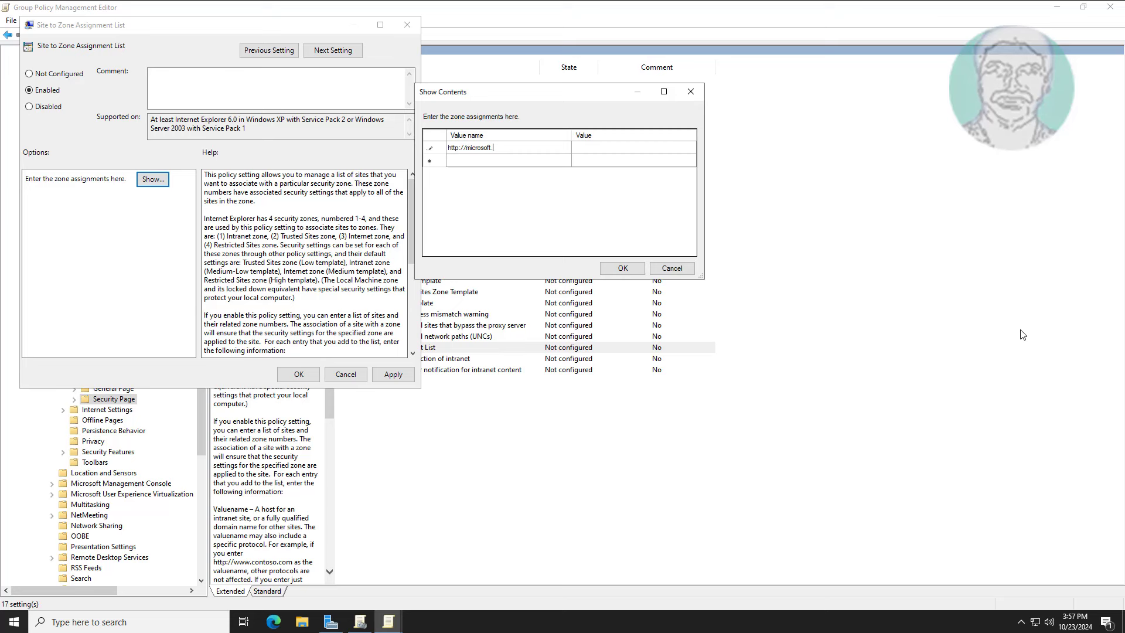
text(com)
click(593, 150)
text(2)
click(491, 160)
text(h)
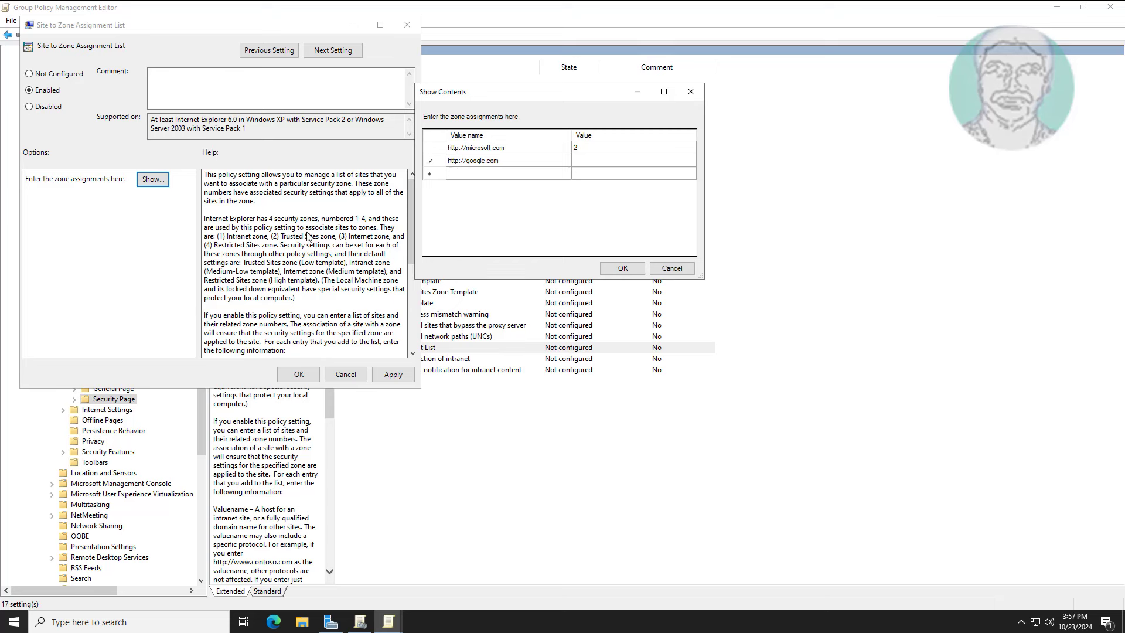
click(583, 162)
text(2)
click(622, 267)
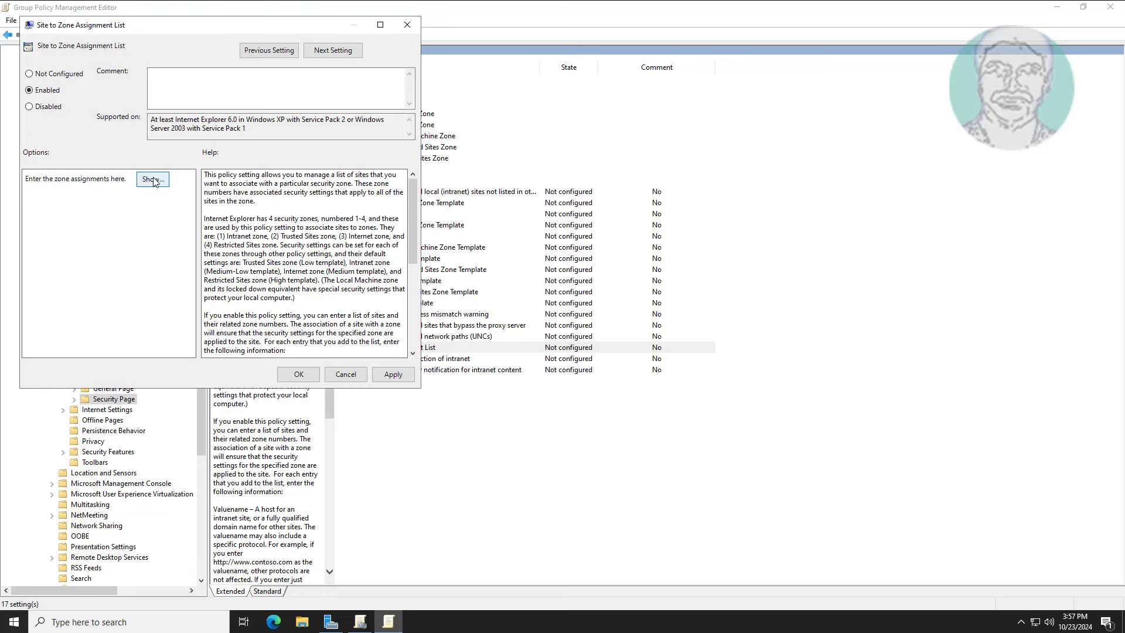
click(393, 374)
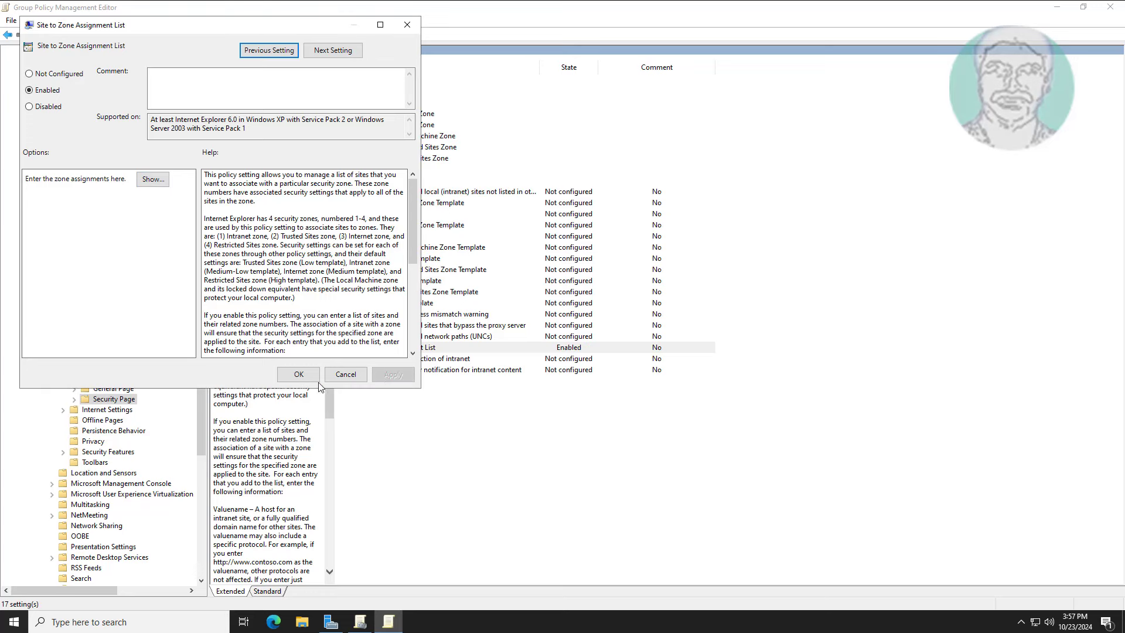
click(299, 374)
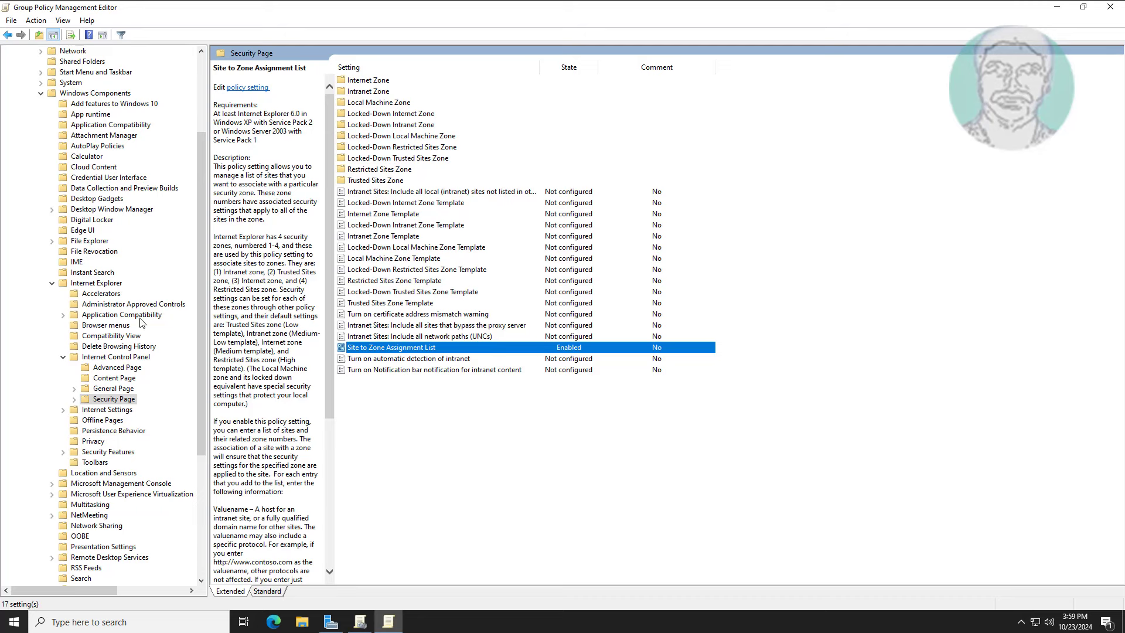
Collapse the User Configuration Internet Control Panel, Internet Explorer, Windows Components and Administrative Templates branches
click(62, 357)
click(51, 283)
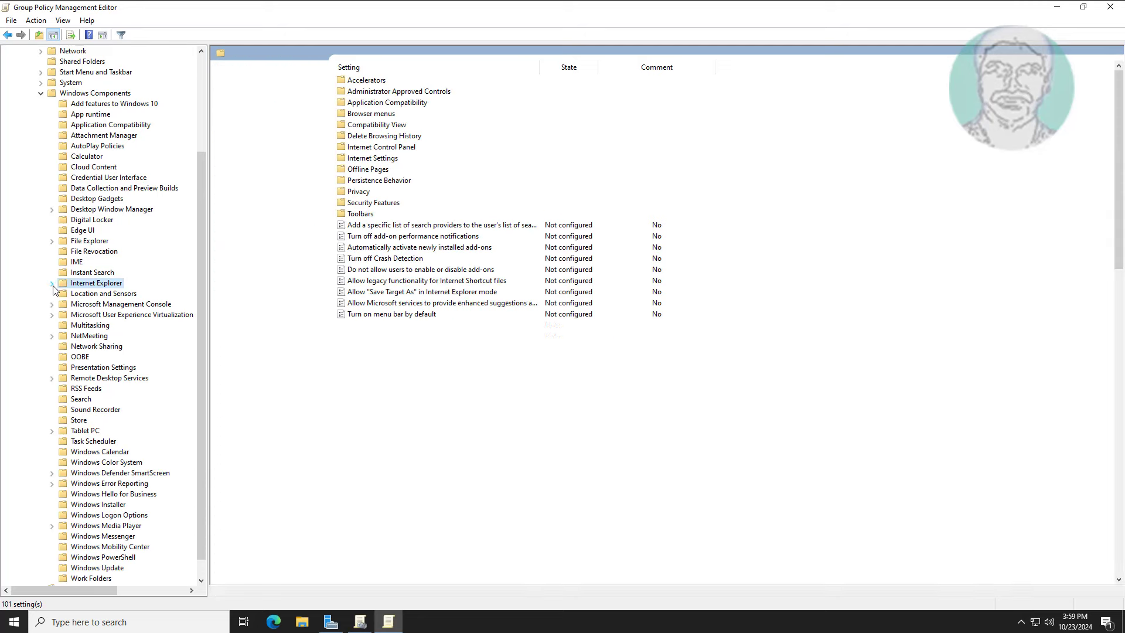
click(41, 93)
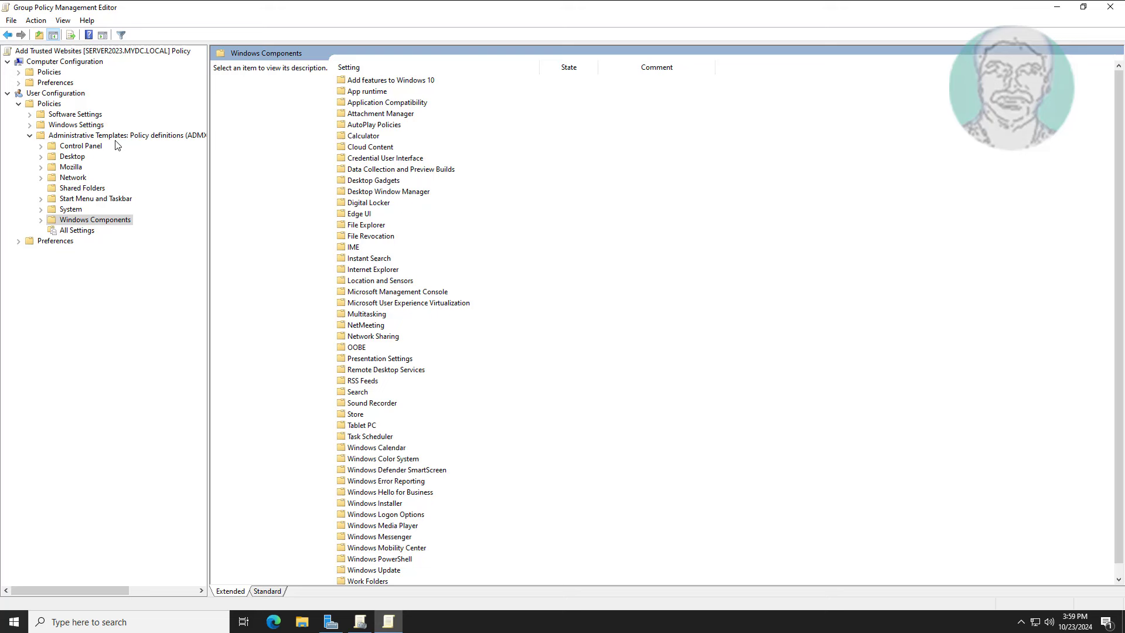
click(30, 136)
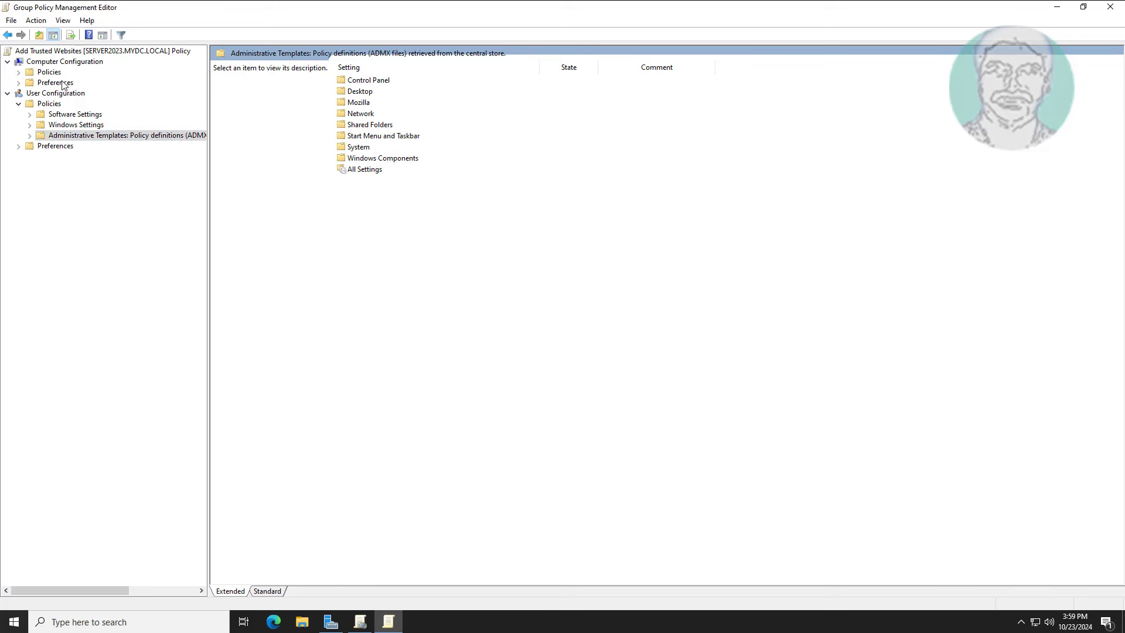
Show Computer Configuration's Windows Components > Internet Explorer settings and scroll to the Security Zones policies
click(56, 63)
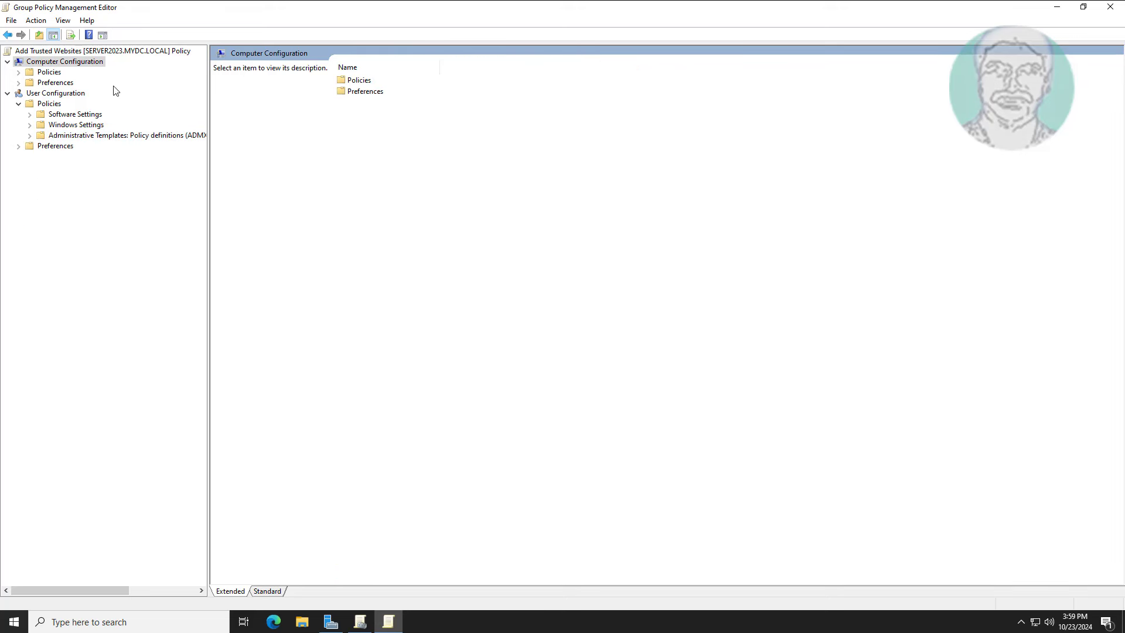
click(19, 72)
click(82, 106)
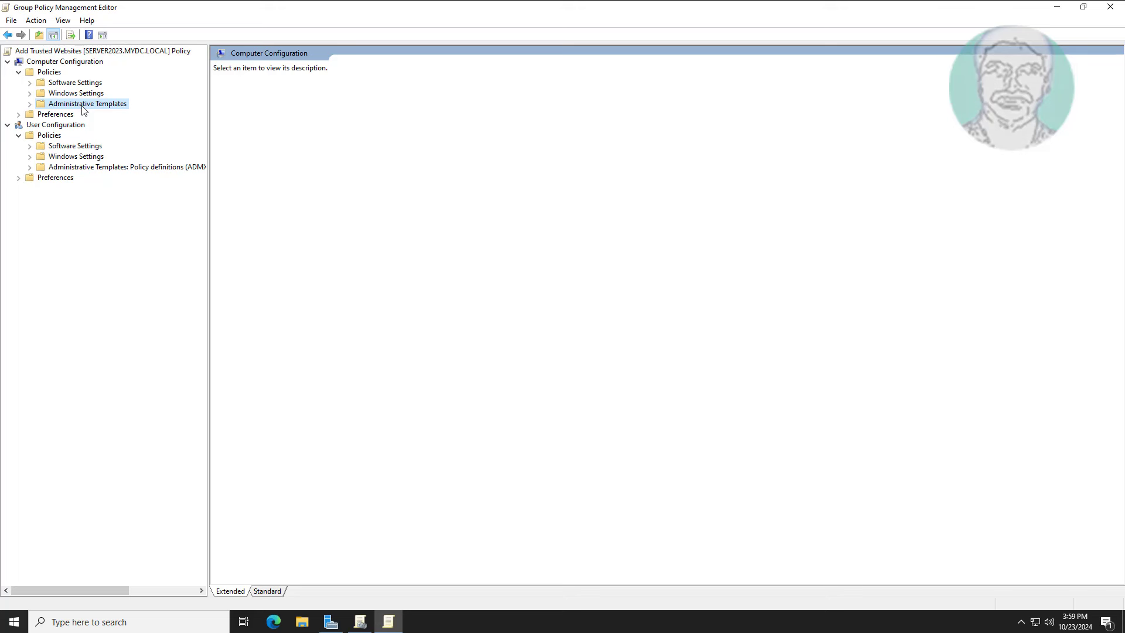
click(30, 105)
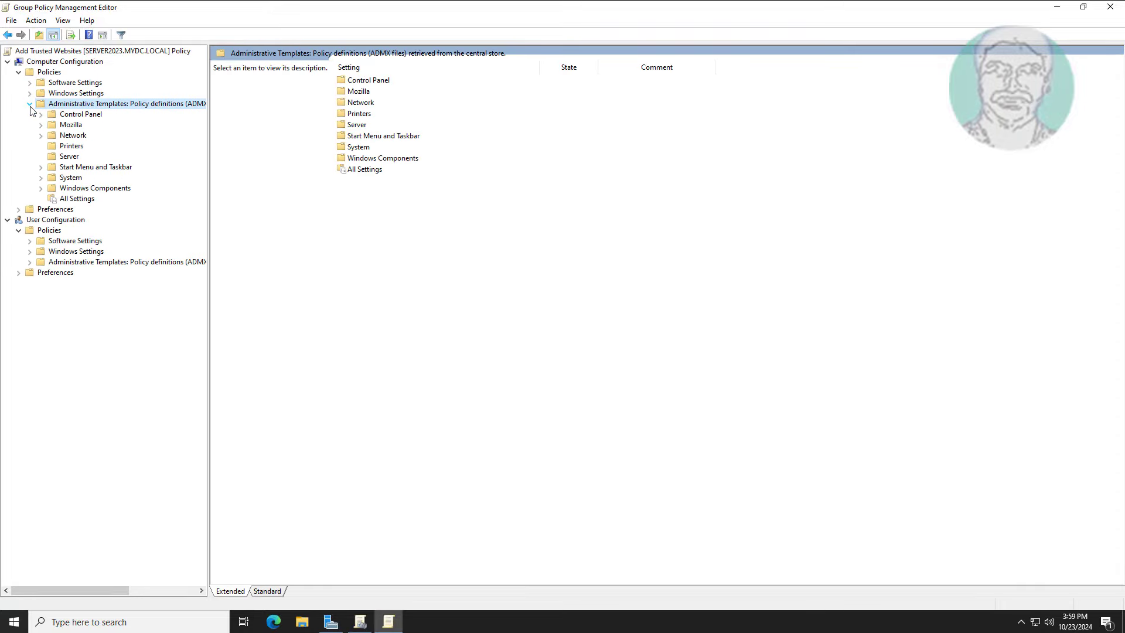
click(99, 189)
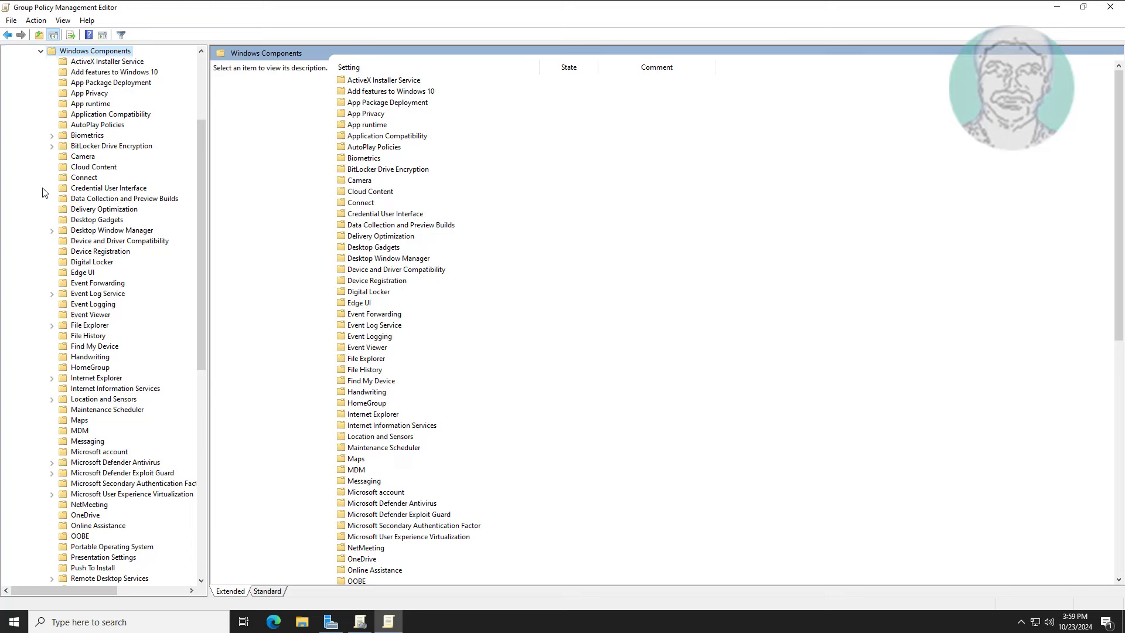
click(114, 379)
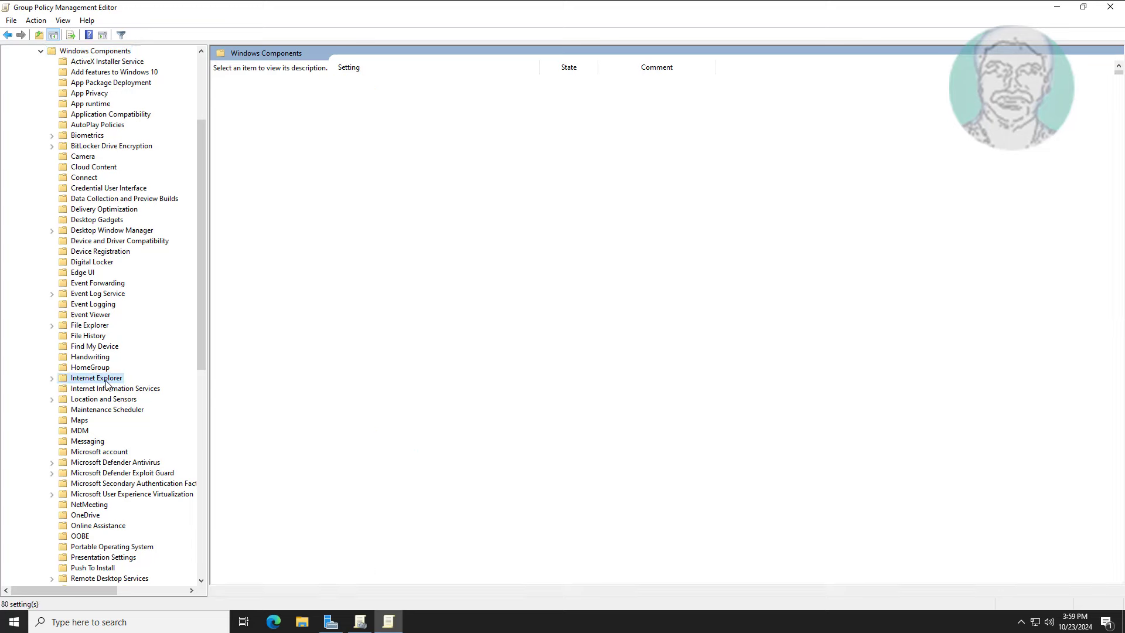
drag(208, 385, 249, 391)
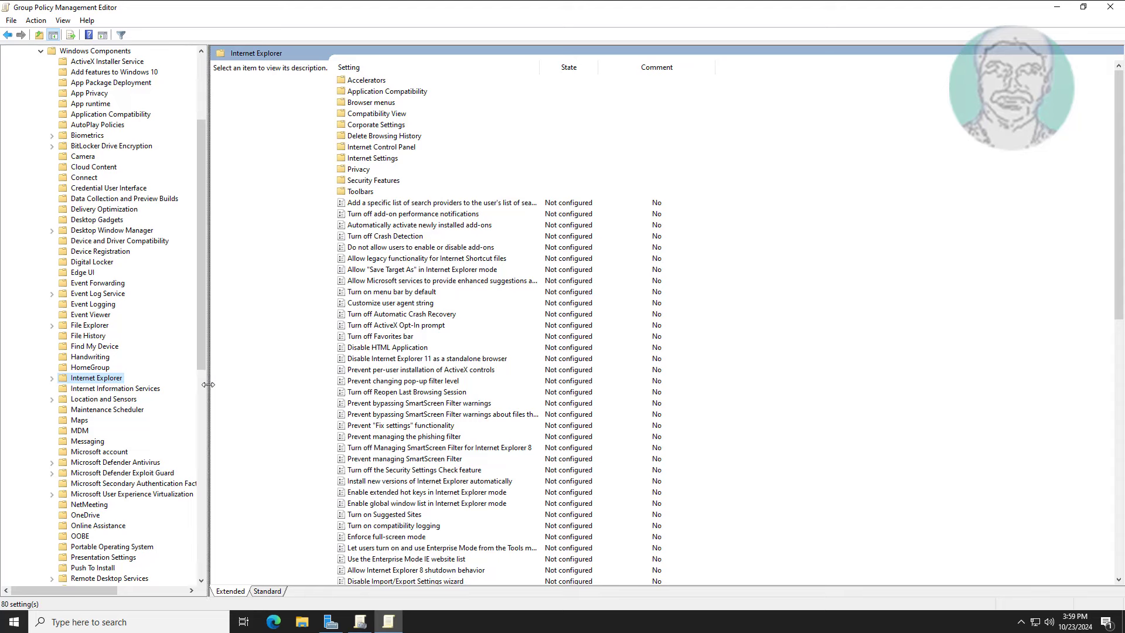
scroll(540, 412, down, 2)
scroll(531, 457, down, 7)
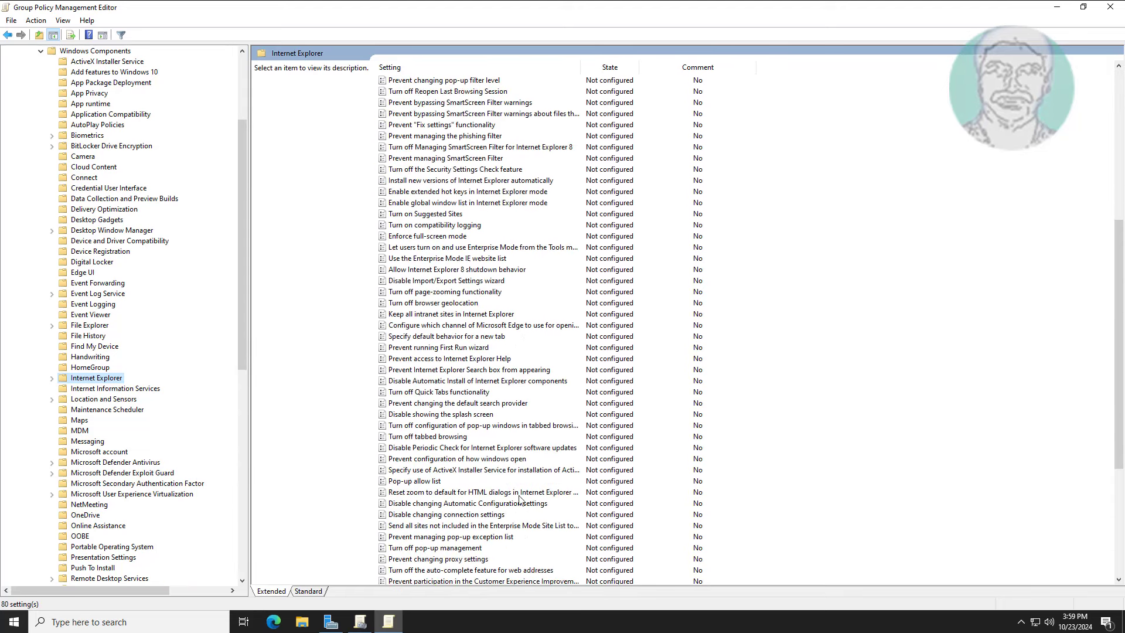
scroll(523, 507, down, 6)
scroll(523, 507, down, 1)
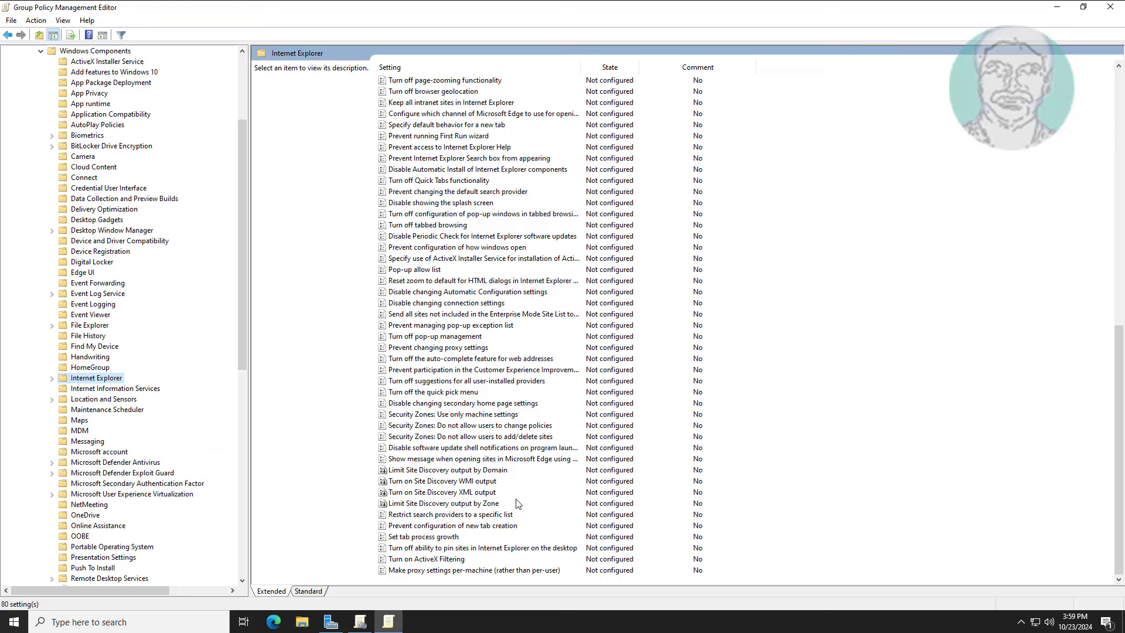
Enable 'Security Zones: Do not allow users to change policies'
click(467, 427)
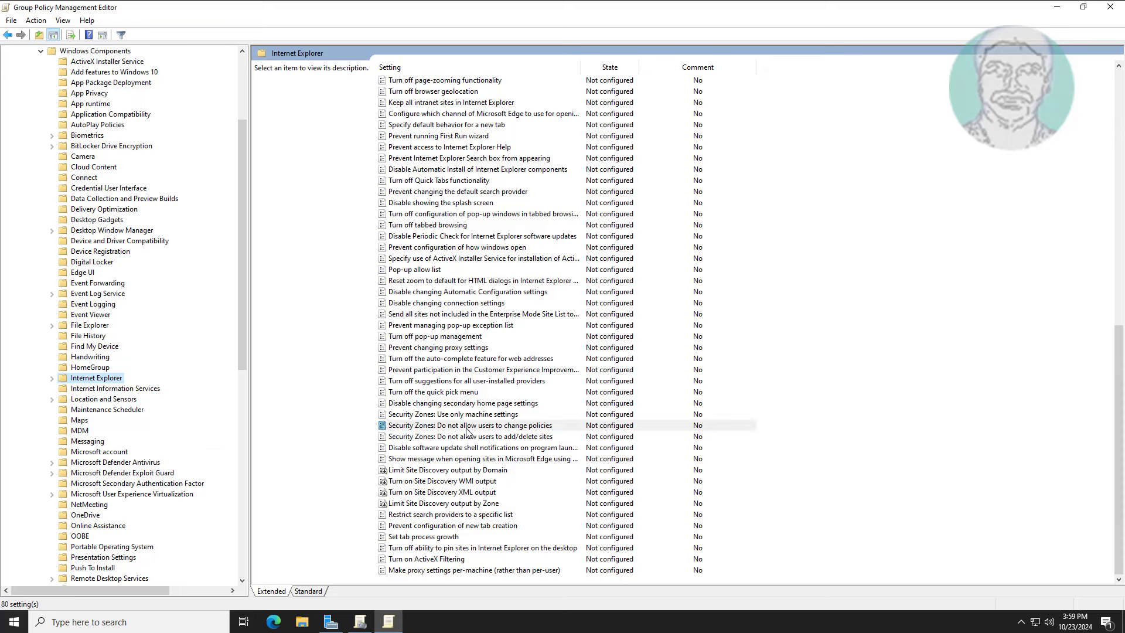
double_click(529, 428)
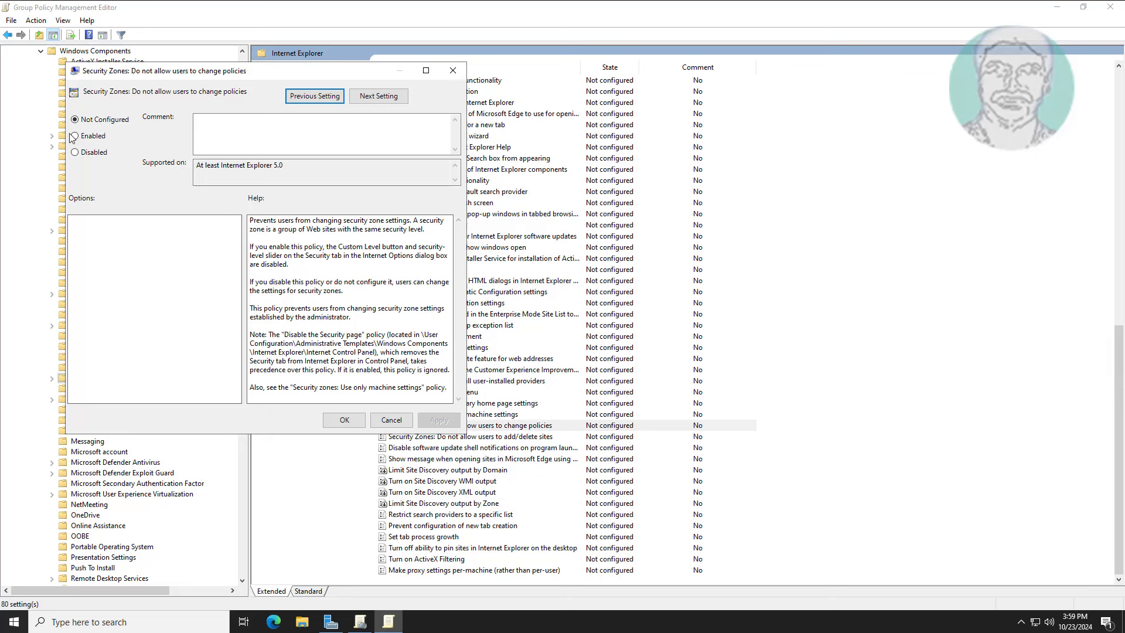
click(74, 136)
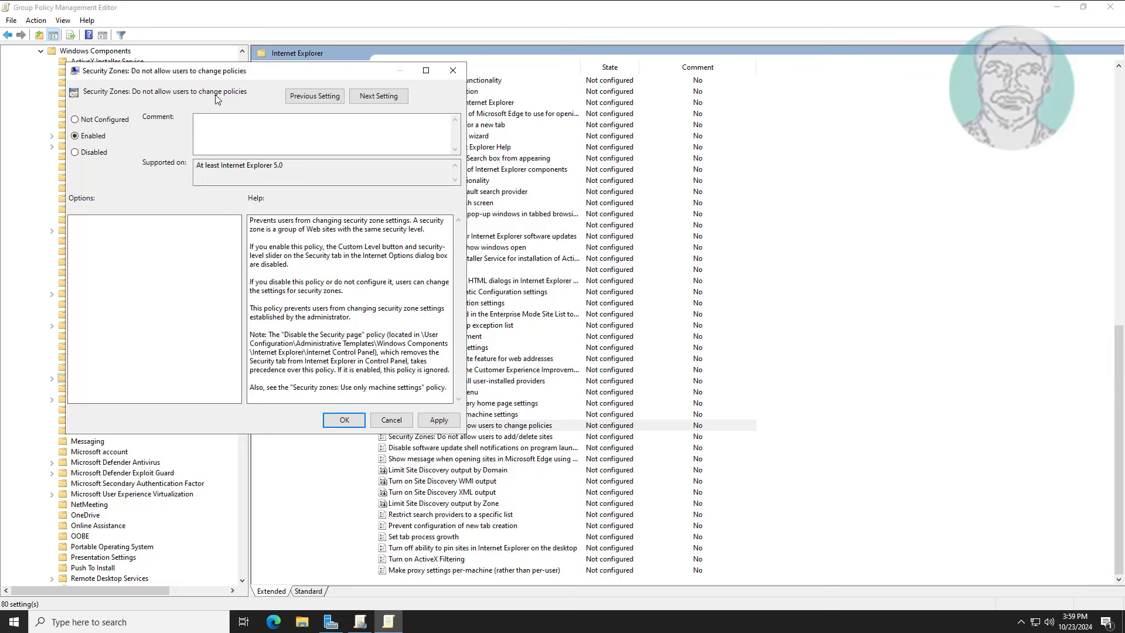
click(439, 422)
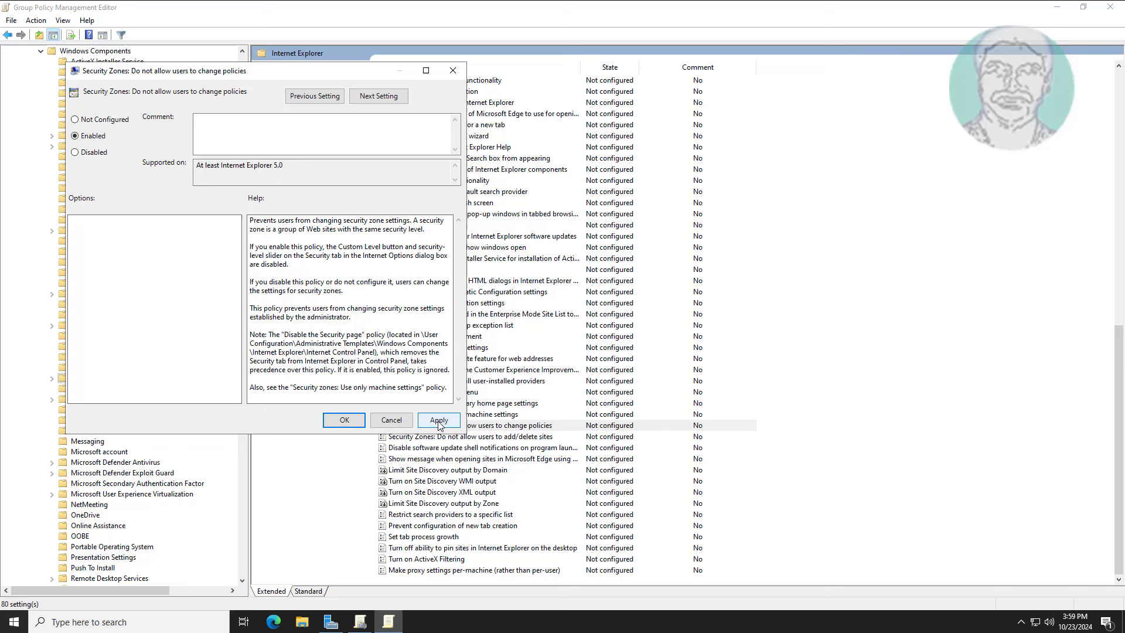
click(349, 422)
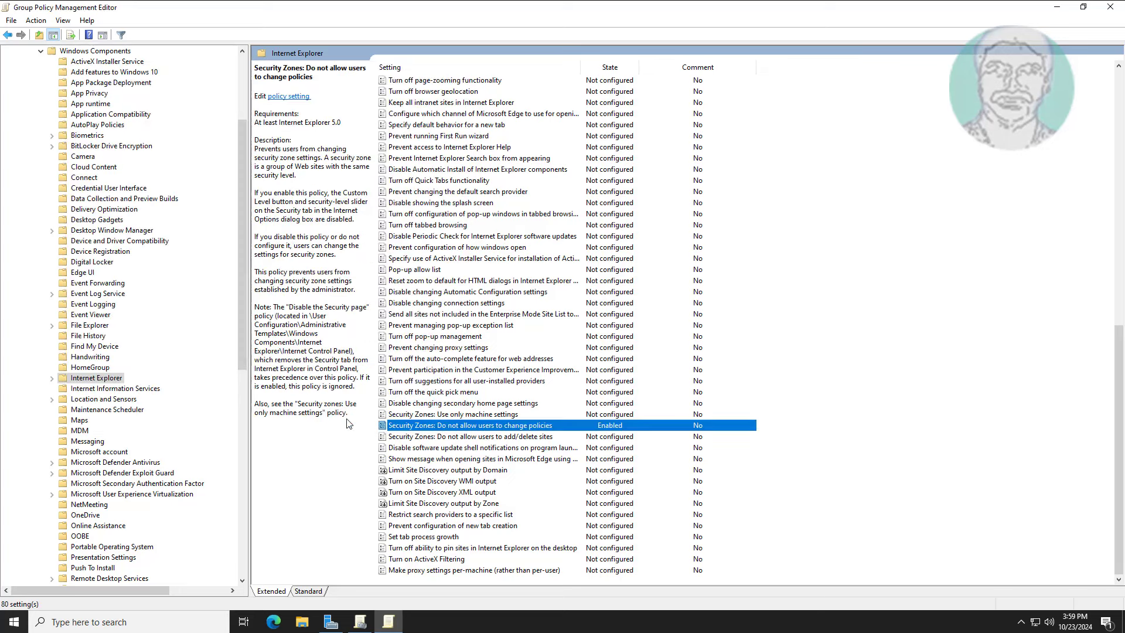
Enable 'Security Zones: Do not allow users to add/delete sites'
click(538, 440)
double_click(539, 439)
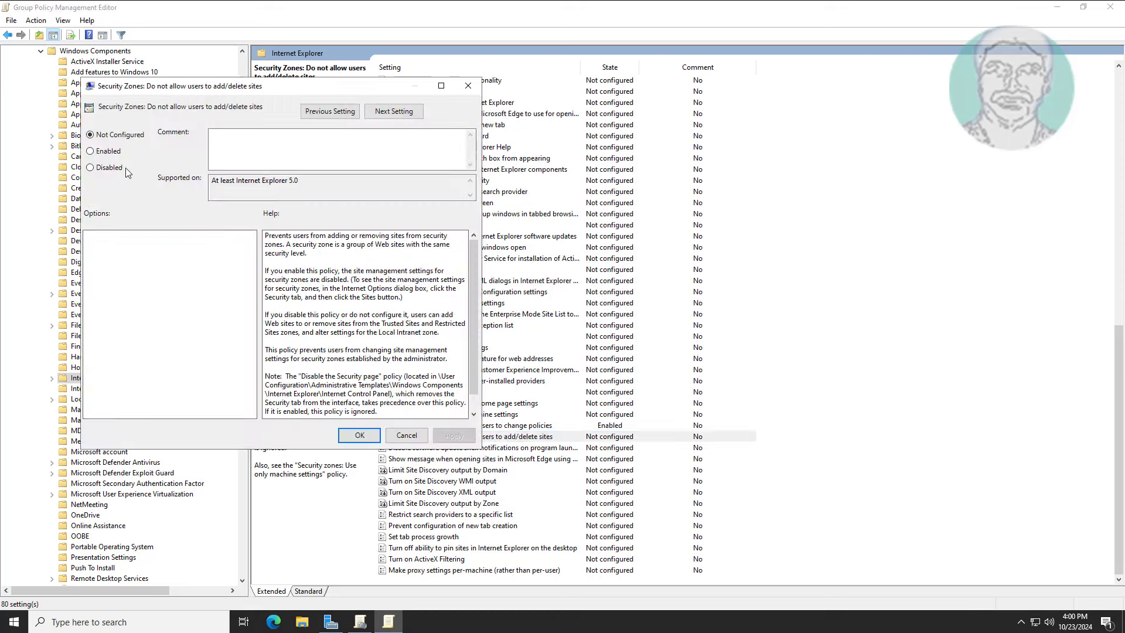
click(108, 154)
click(453, 436)
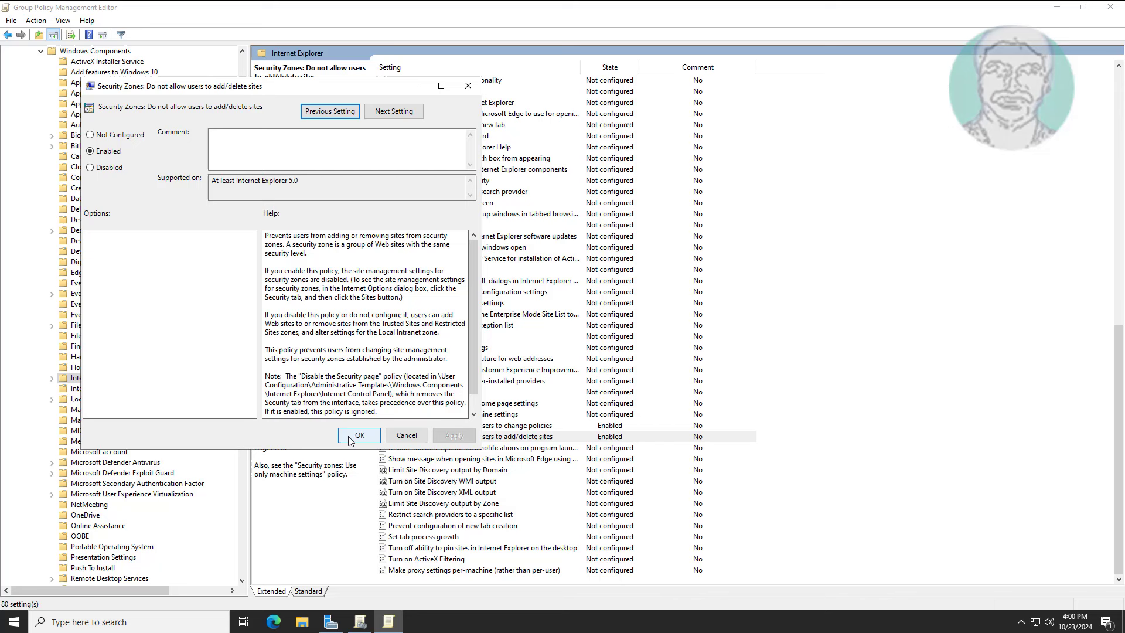
click(359, 435)
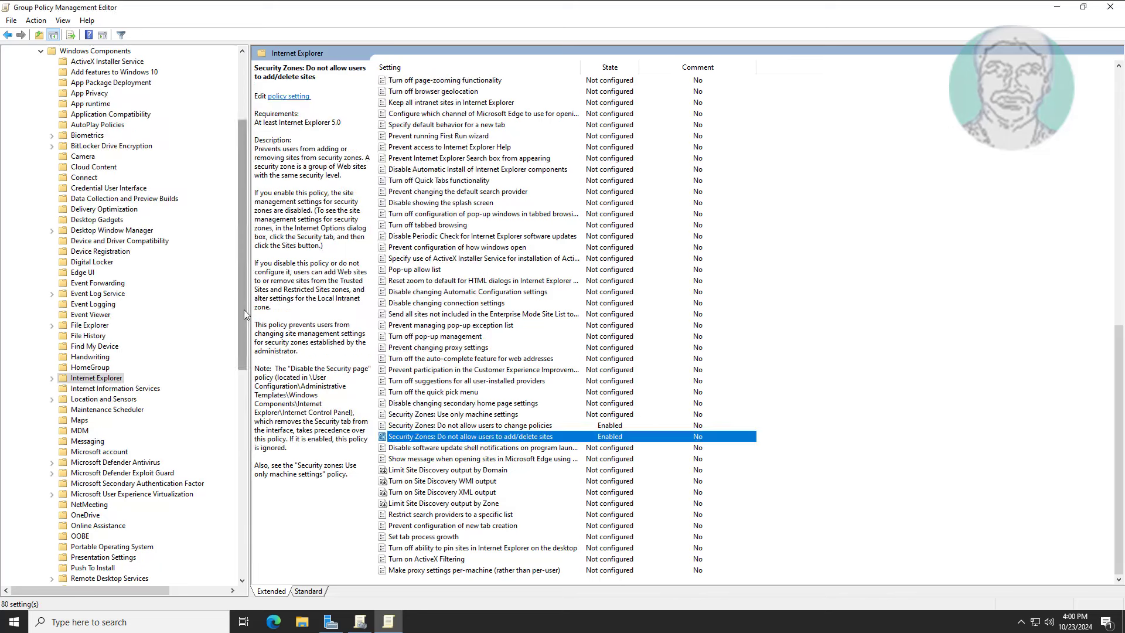
drag(247, 321, 246, 258)
Collapse the policy tree and close the GPO editor, Group Policy Management and Server Manager
click(41, 188)
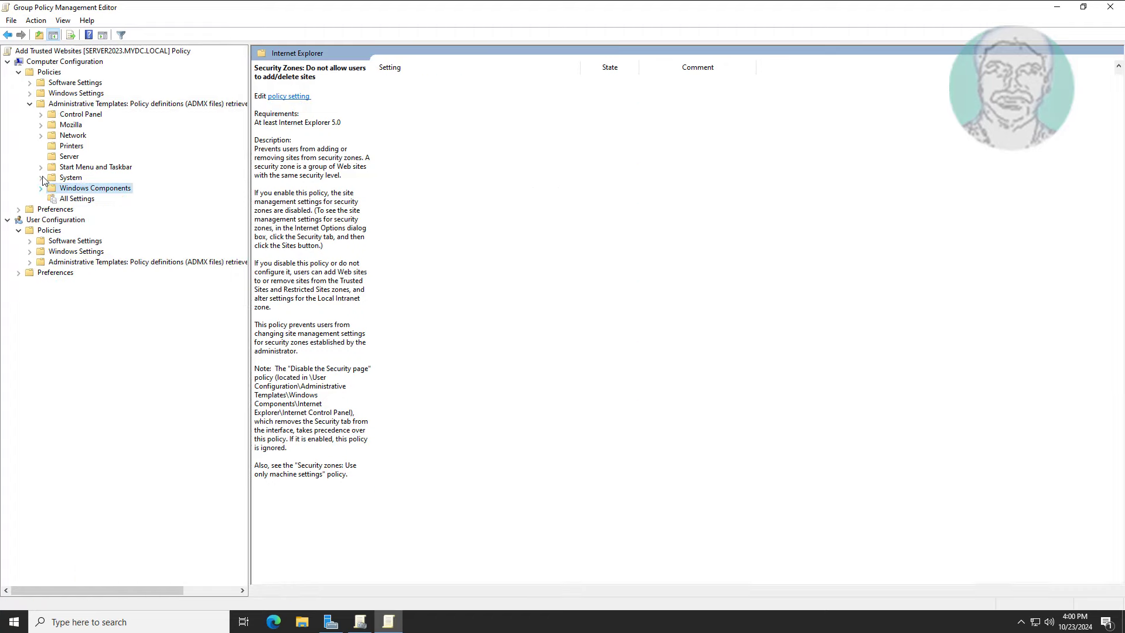
click(29, 103)
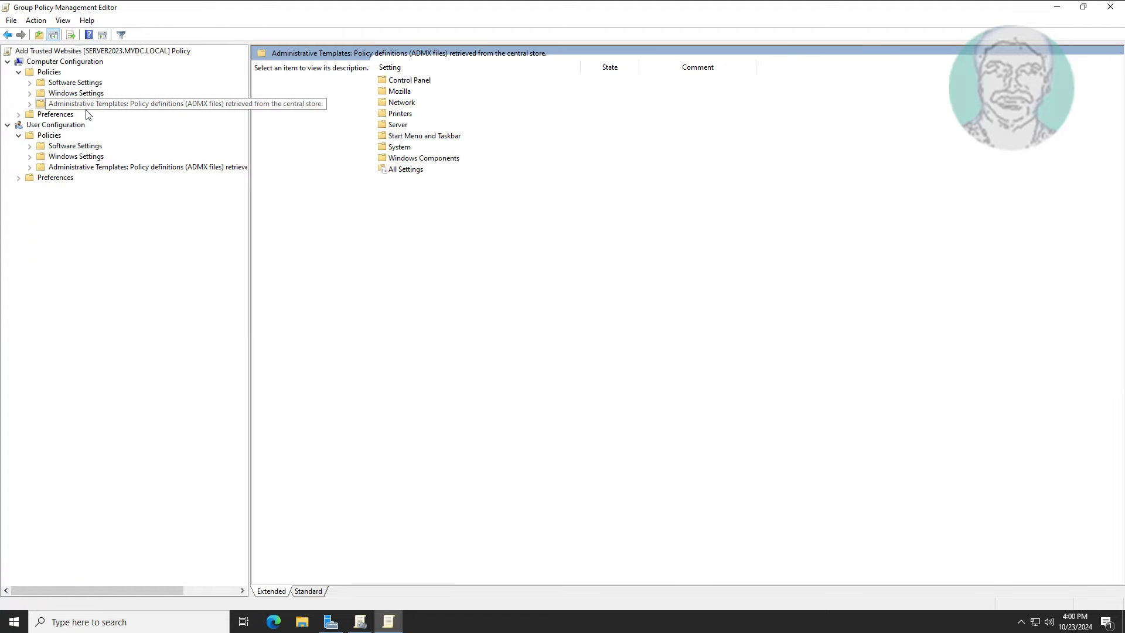
click(1110, 6)
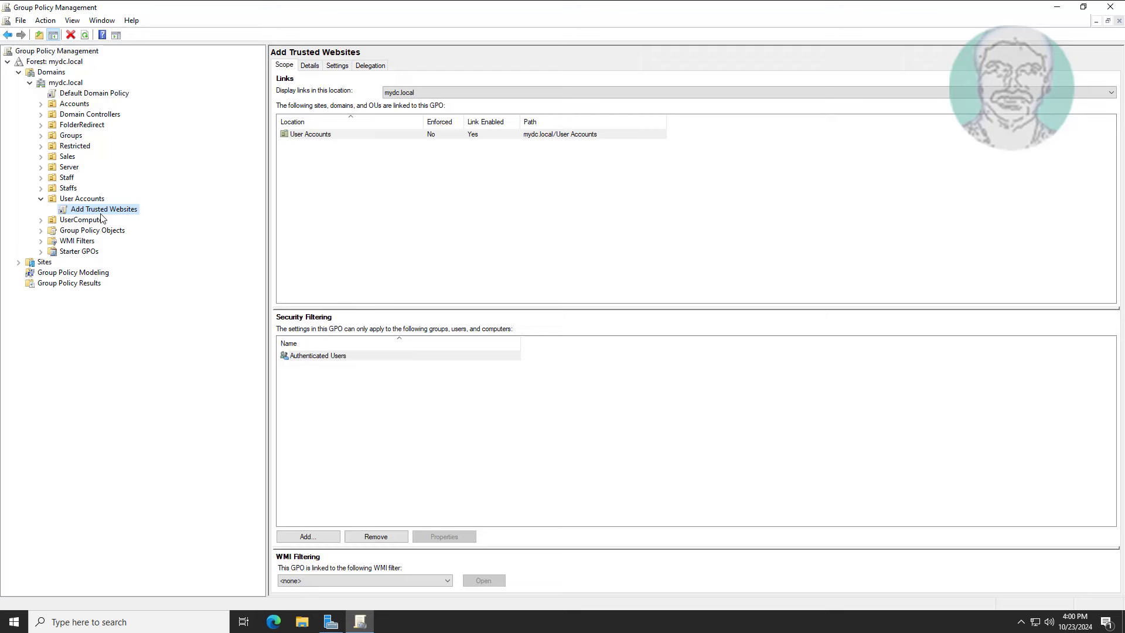
click(1113, 7)
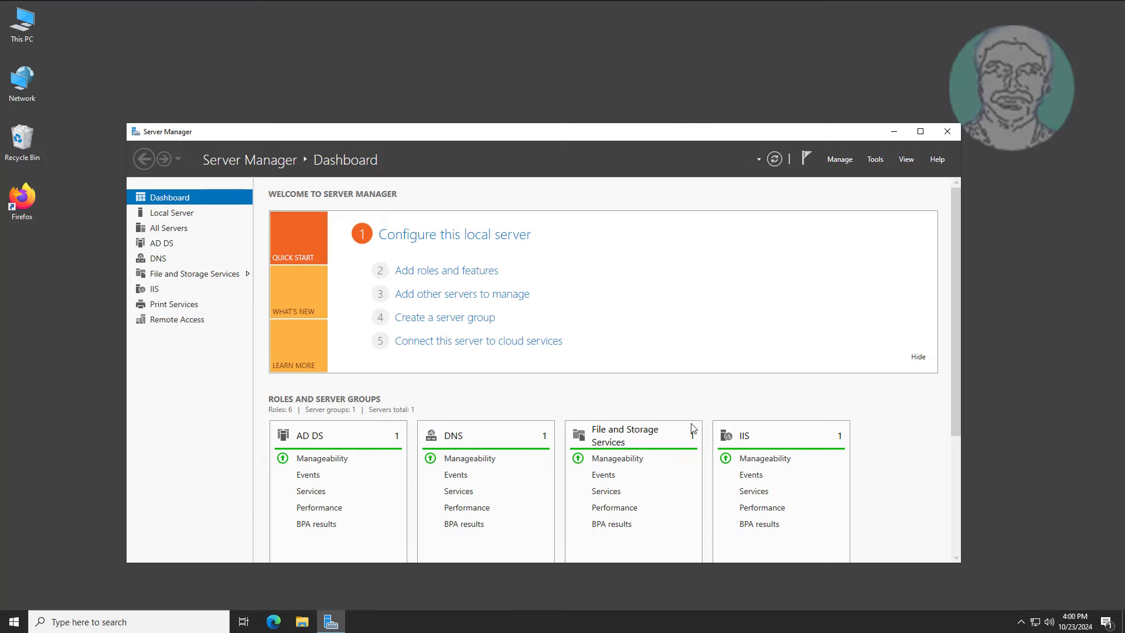
click(947, 131)
Run gpupdate /force in a server Command Prompt, then exit it
click(160, 621)
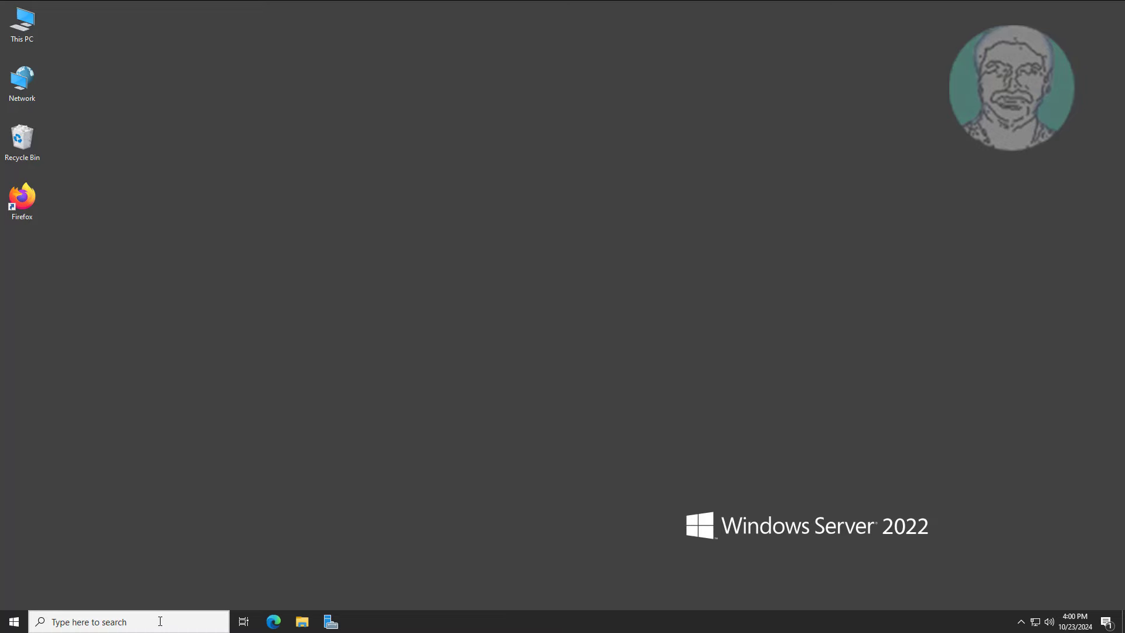
text(cmd)
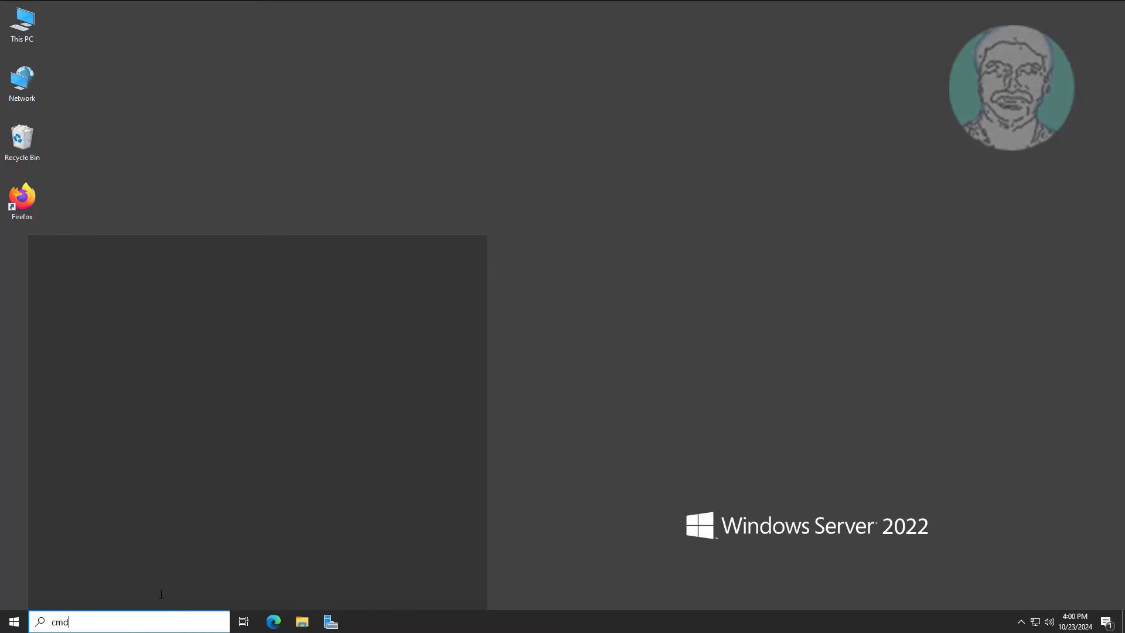
click(115, 295)
text(gpu)
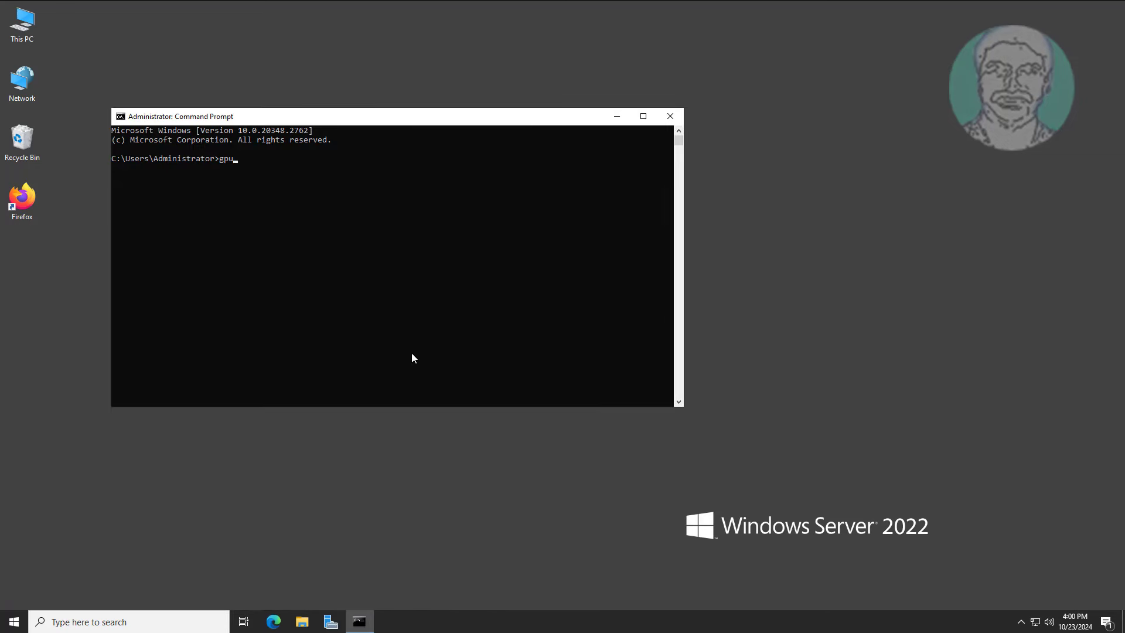
text(pdate /force)
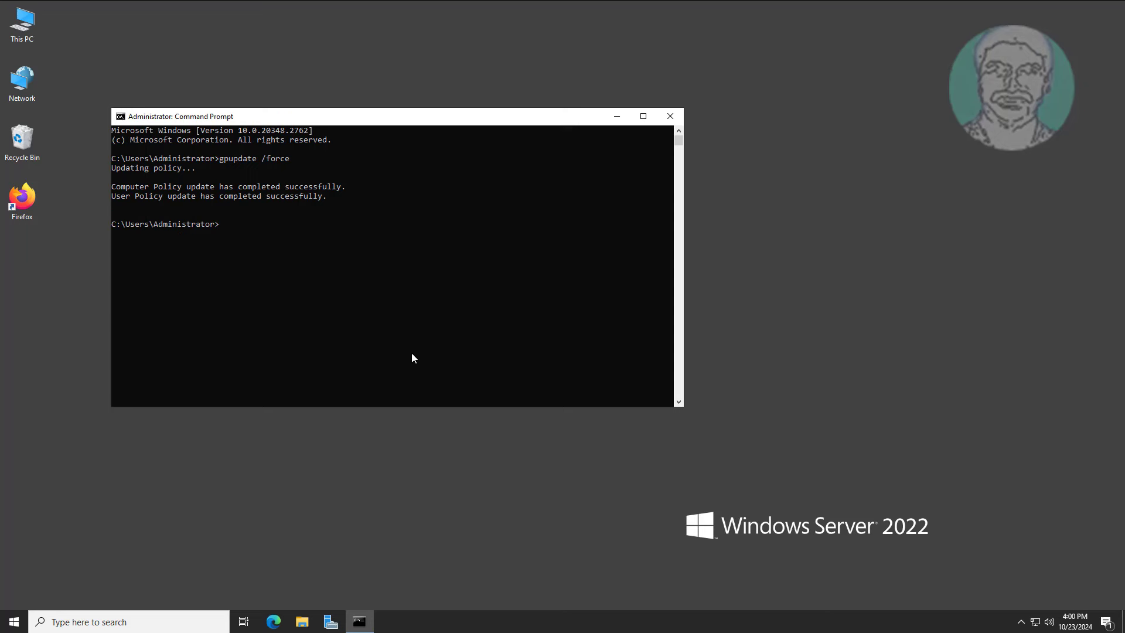
text(exit)
key(Return)
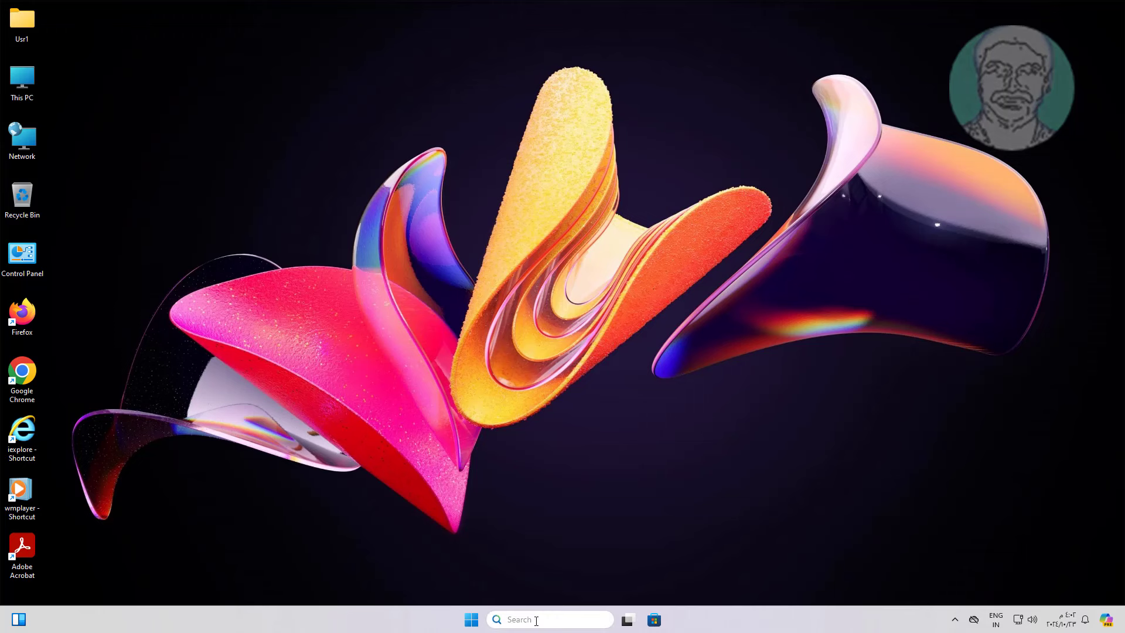
click(536, 621)
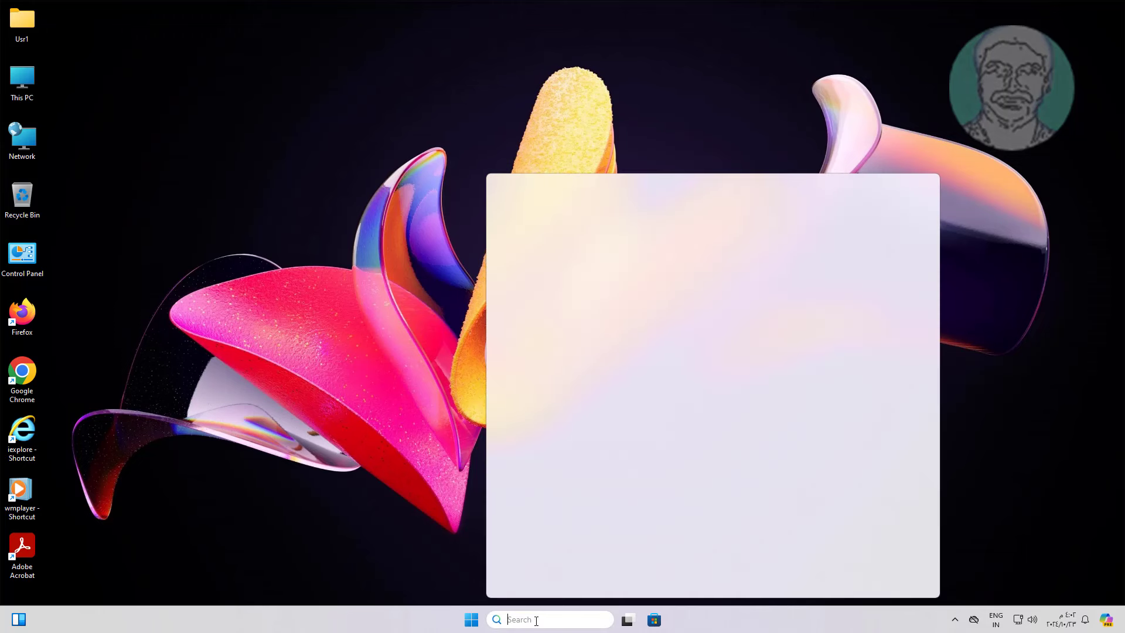
Run gpupdate /force in the client's Command Prompt, then exit the prompt
text(cmd)
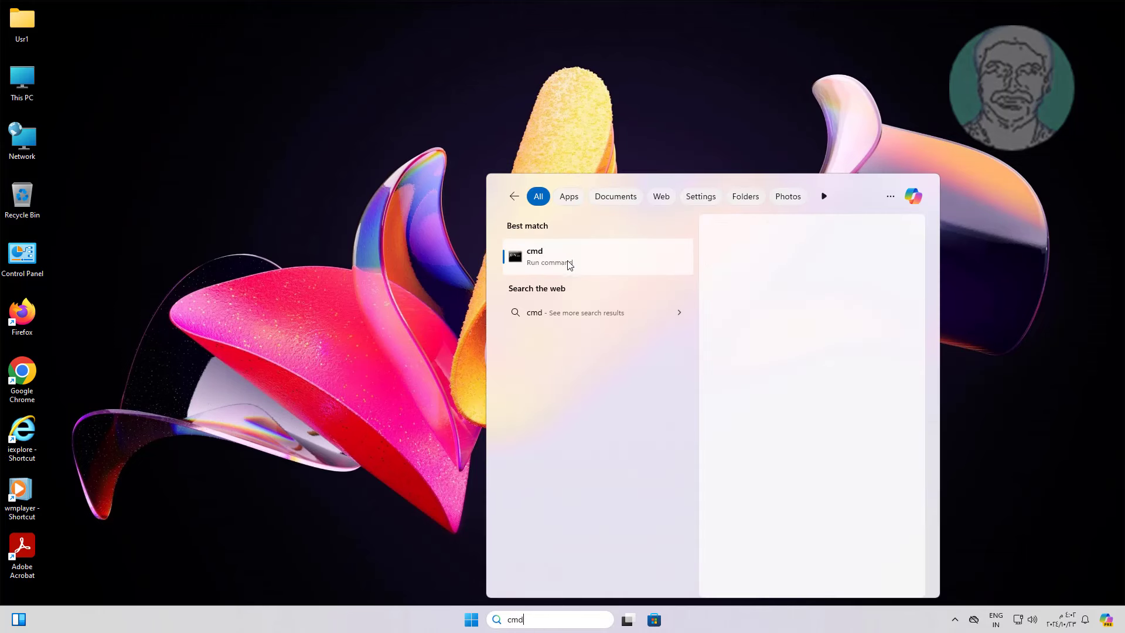
click(566, 258)
text(g)
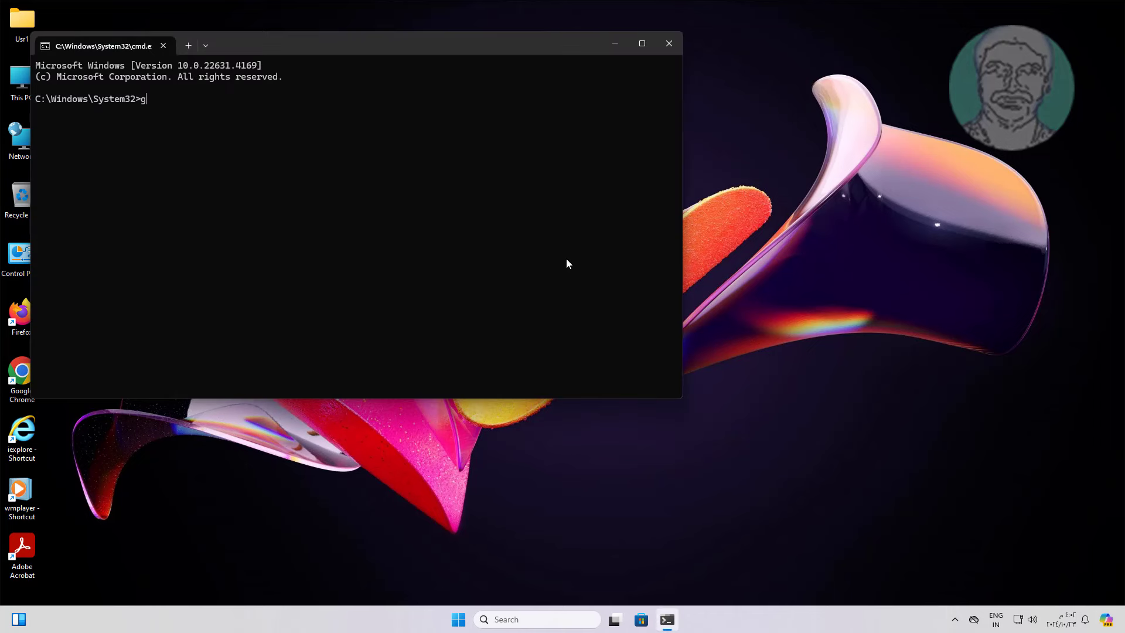
text(pupdate /)
text(force)
key(Return)
text(exi)
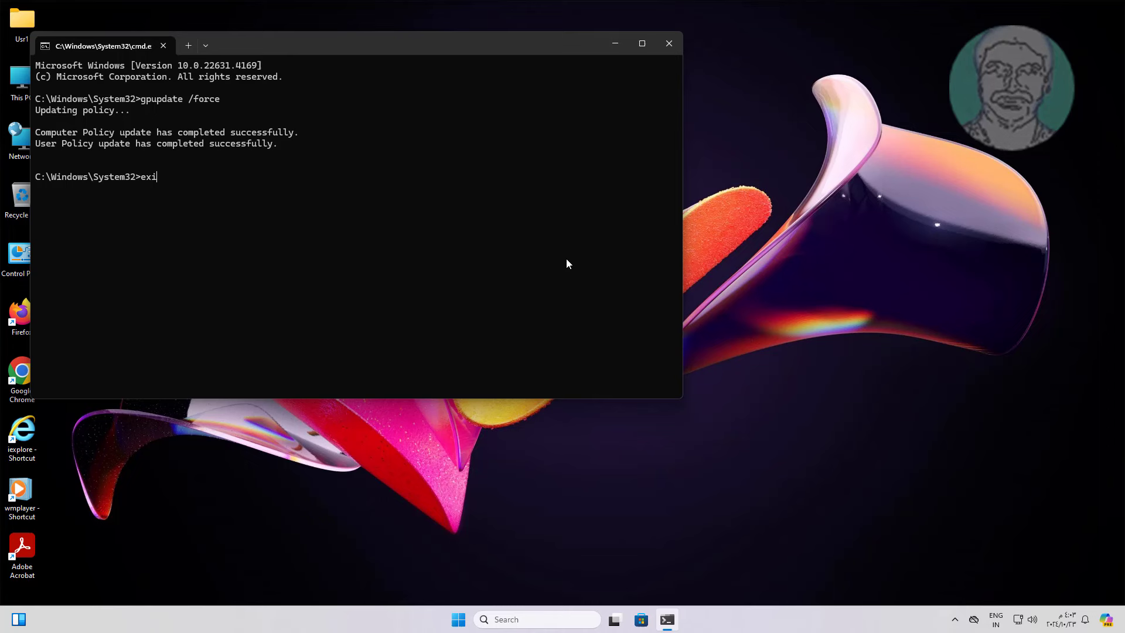
text(t)
key(Return)
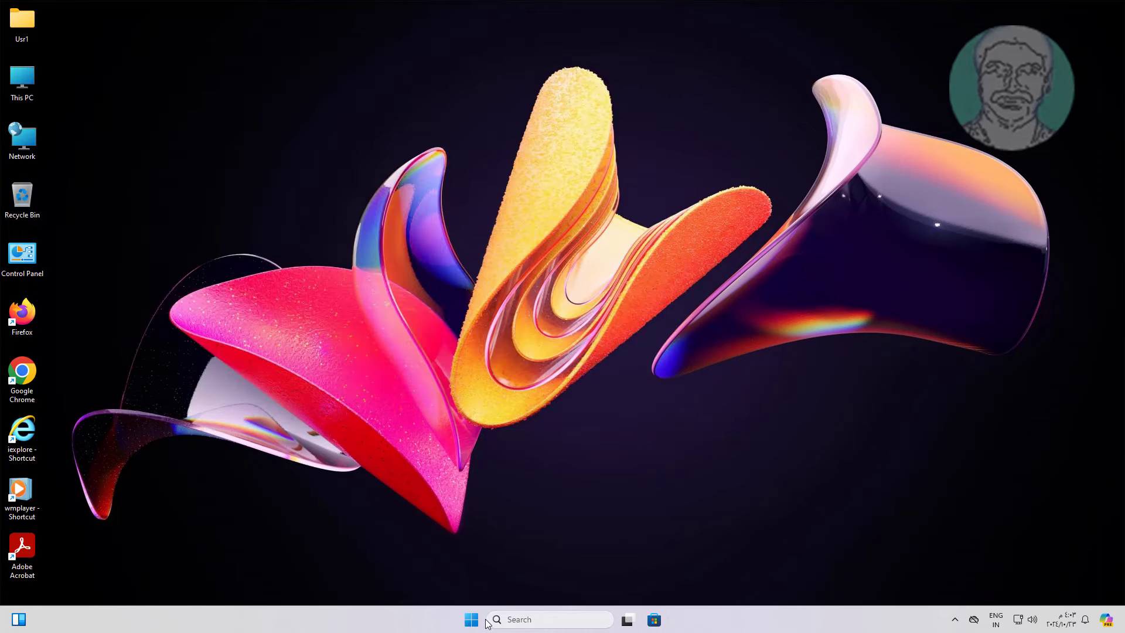
Sign out of the Windows 11 session and sign back in as Usr1 with the password
click(474, 620)
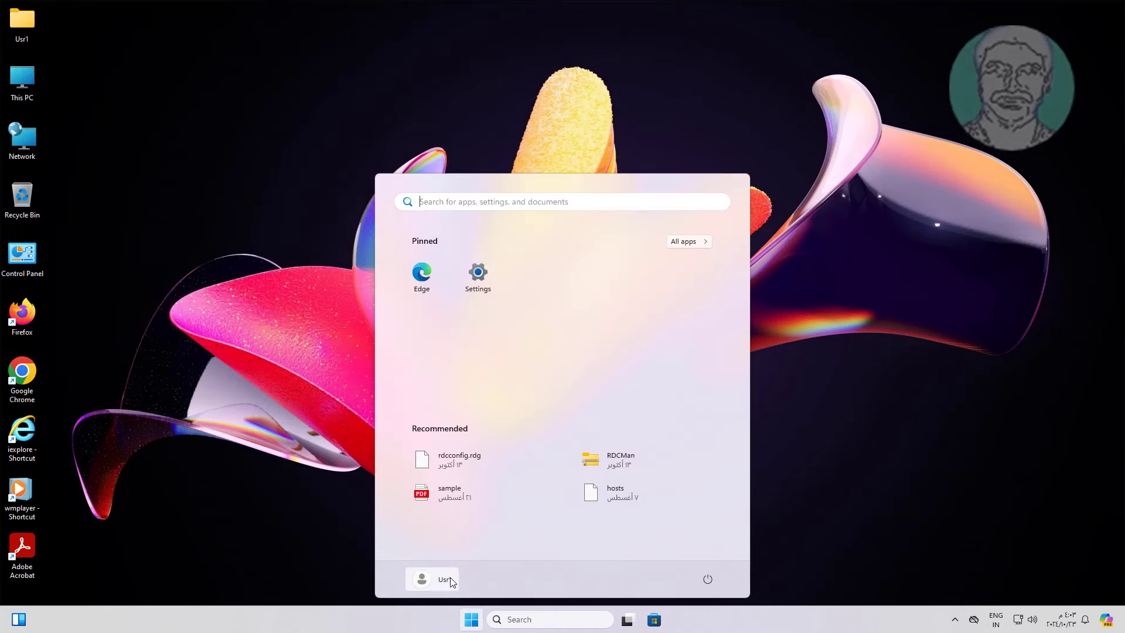
click(449, 577)
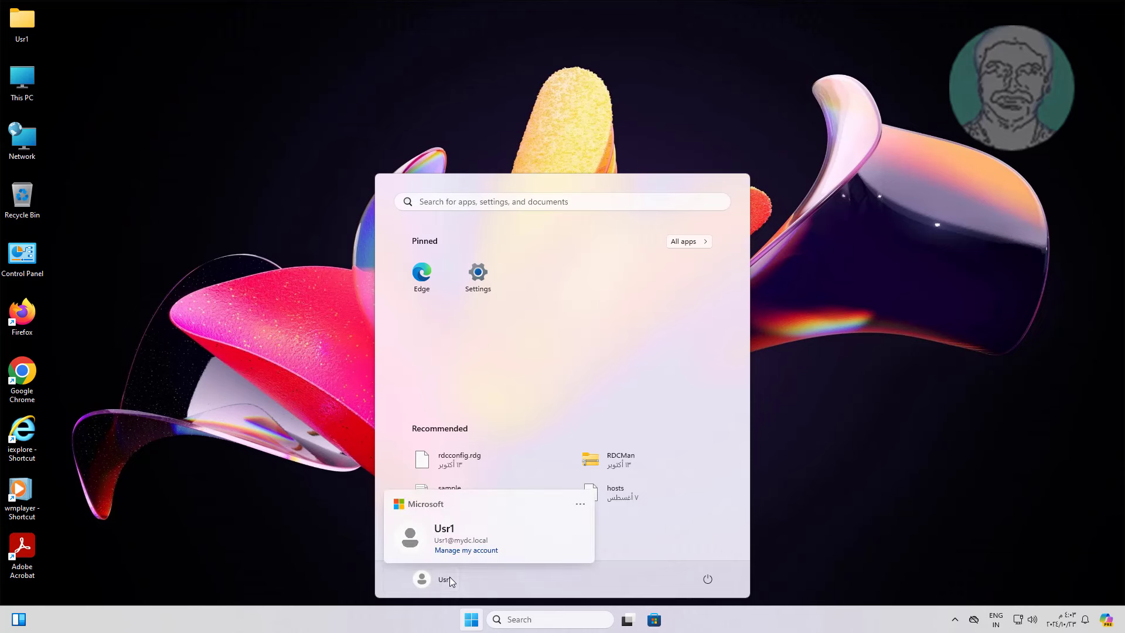
click(587, 505)
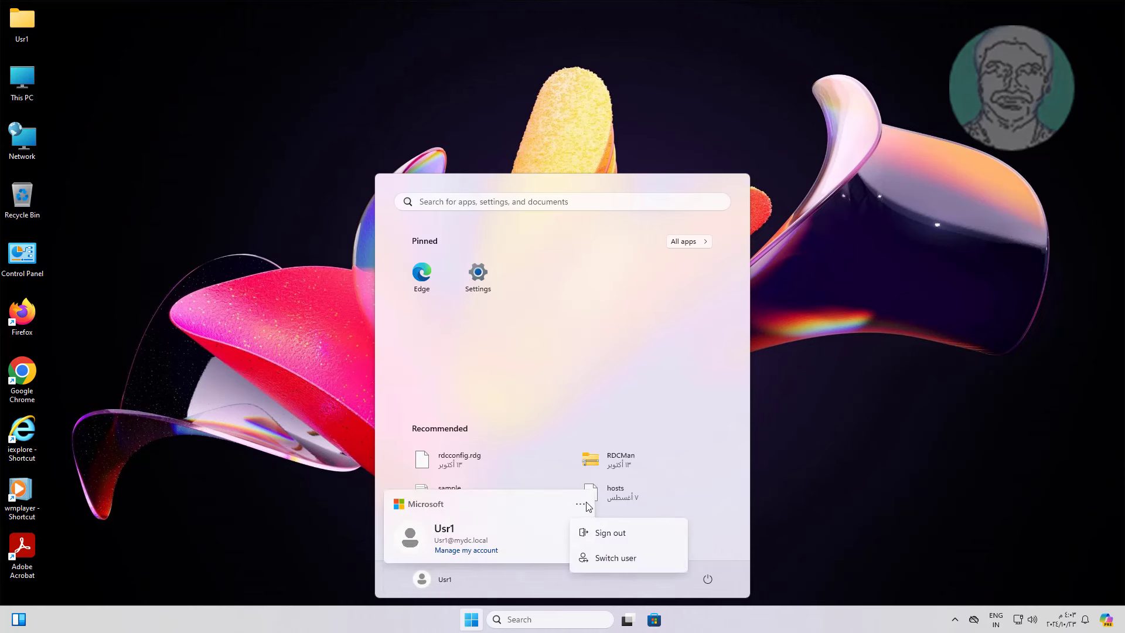
click(615, 536)
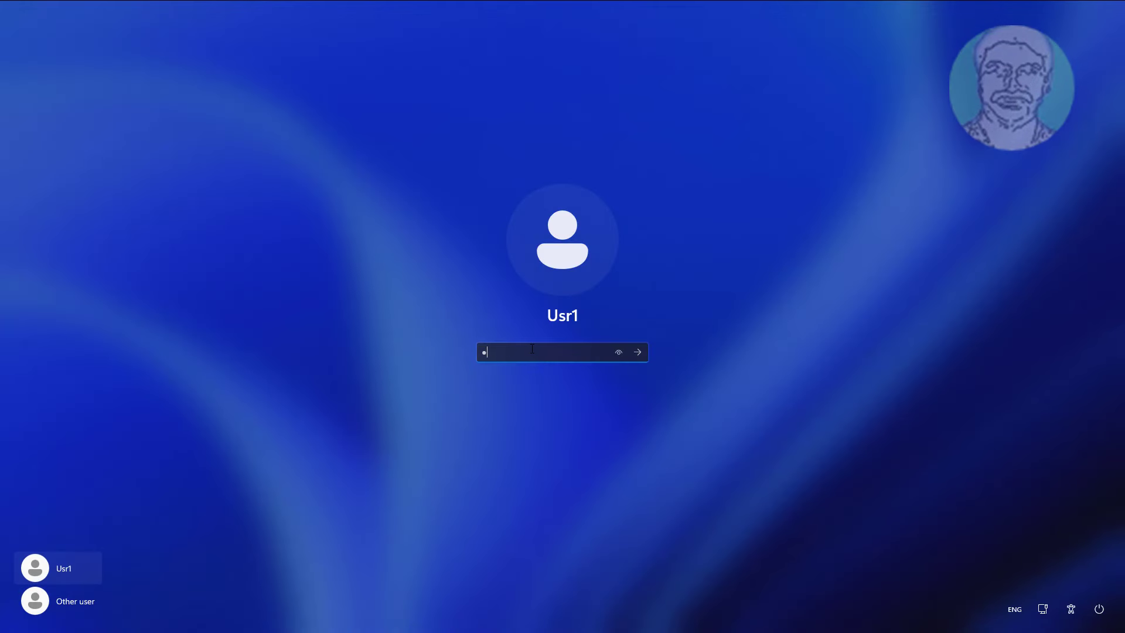
key(Return)
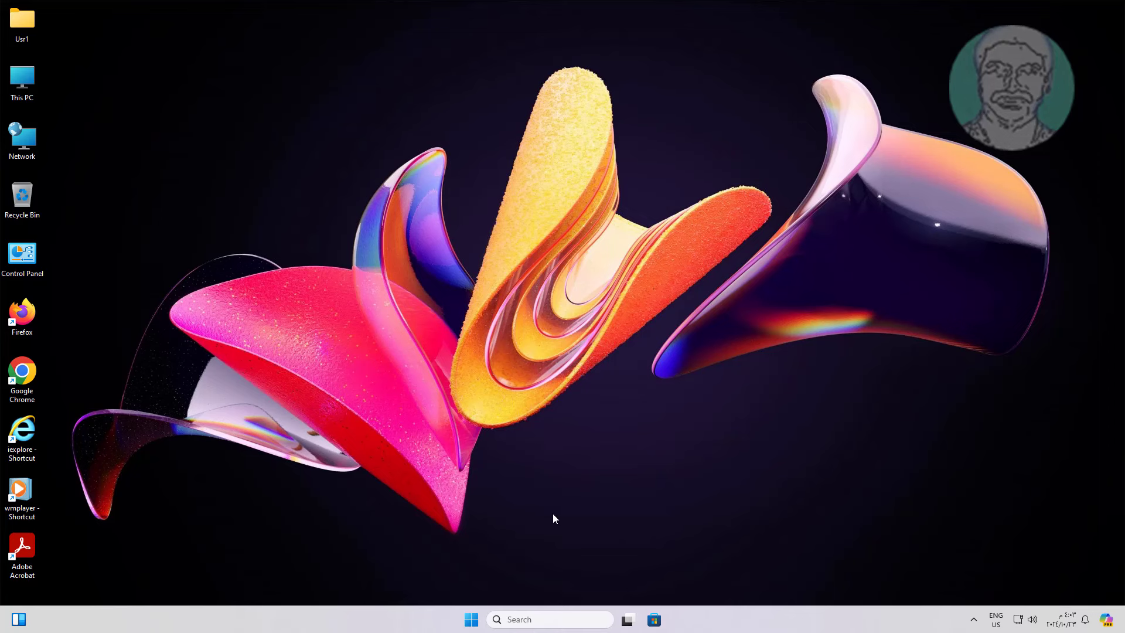
Open Internet Options' Trusted sites list showing *.google.com and *.microsoft.com
click(541, 619)
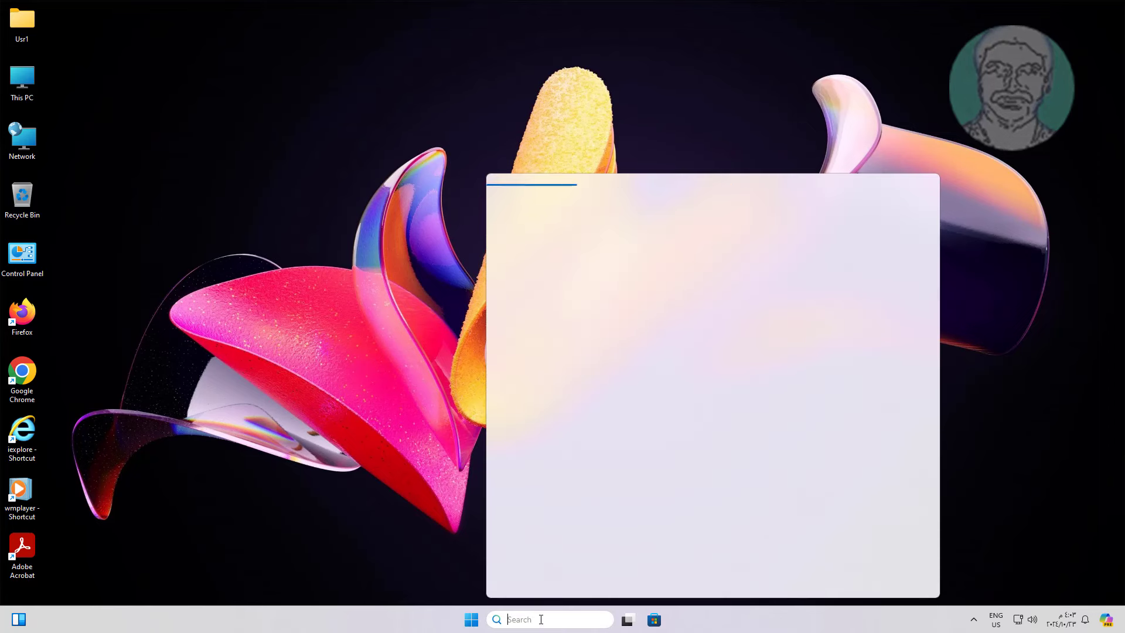
text(inter)
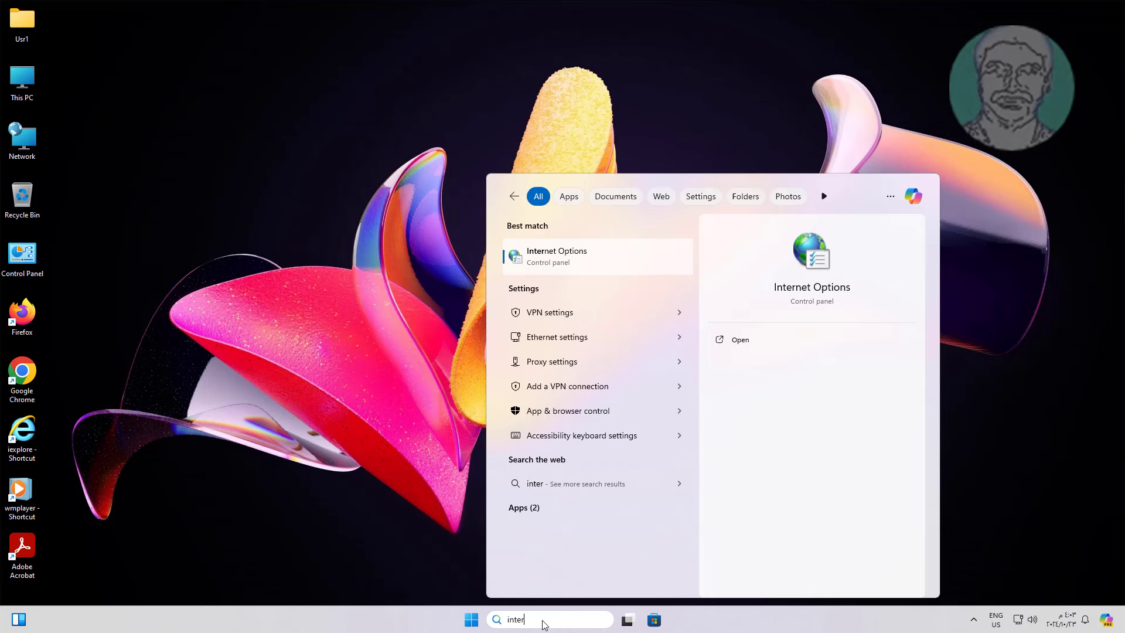
text(net options)
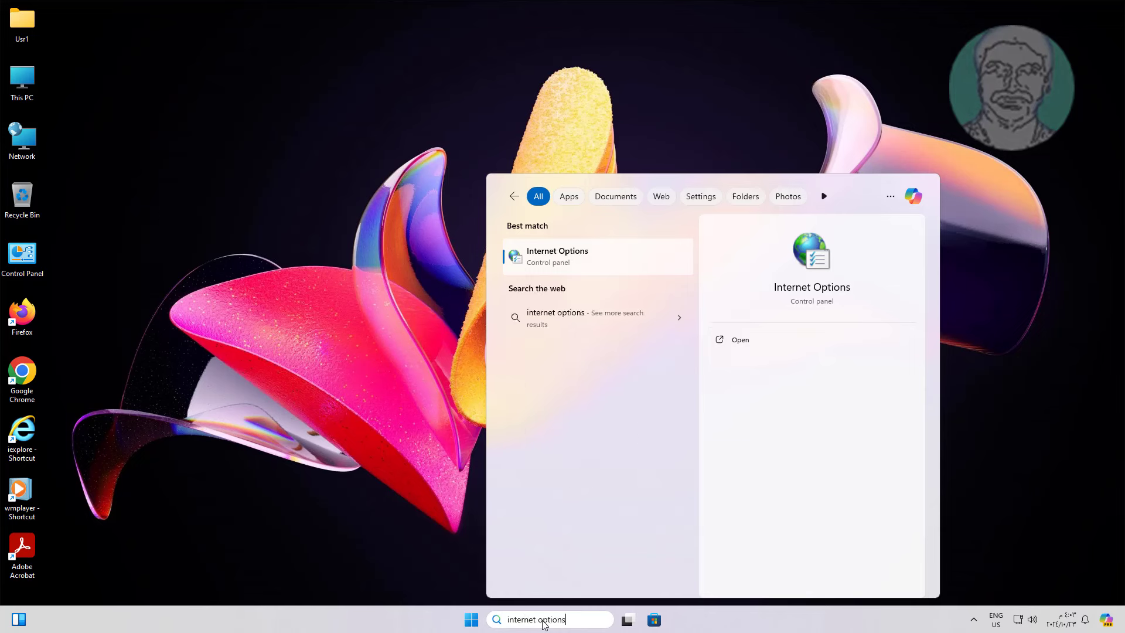
click(575, 254)
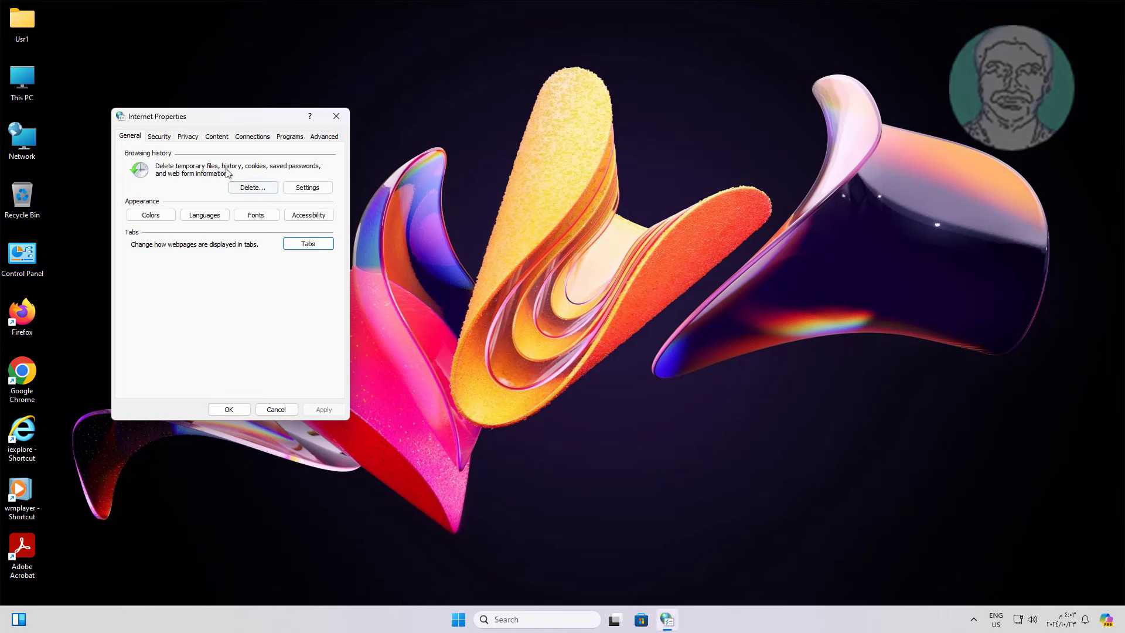
click(161, 137)
click(235, 182)
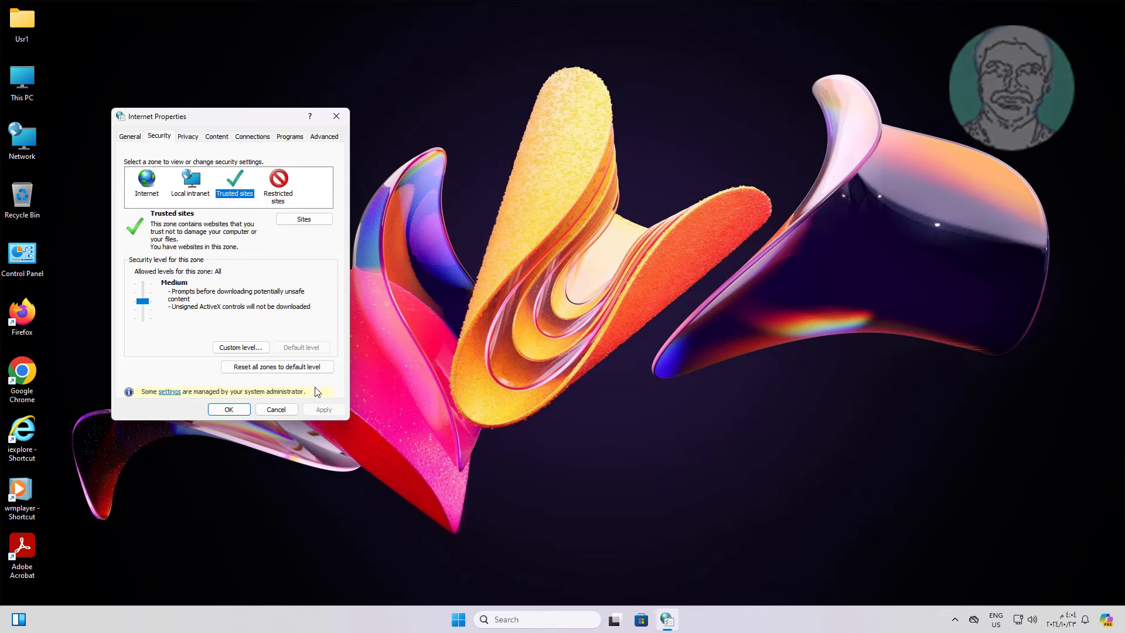
click(316, 220)
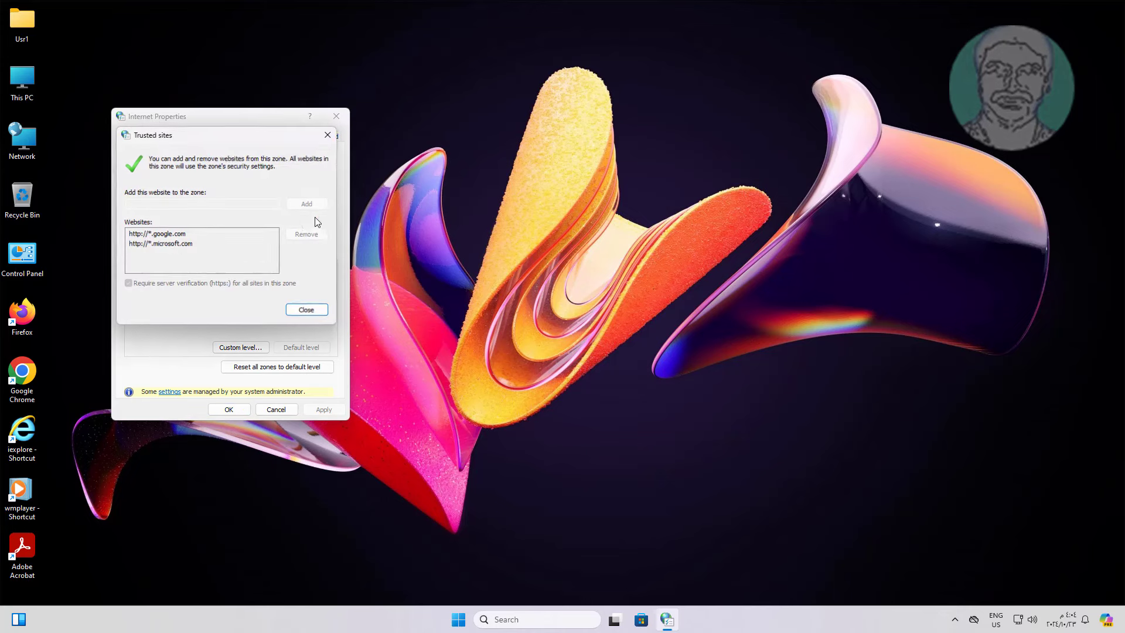